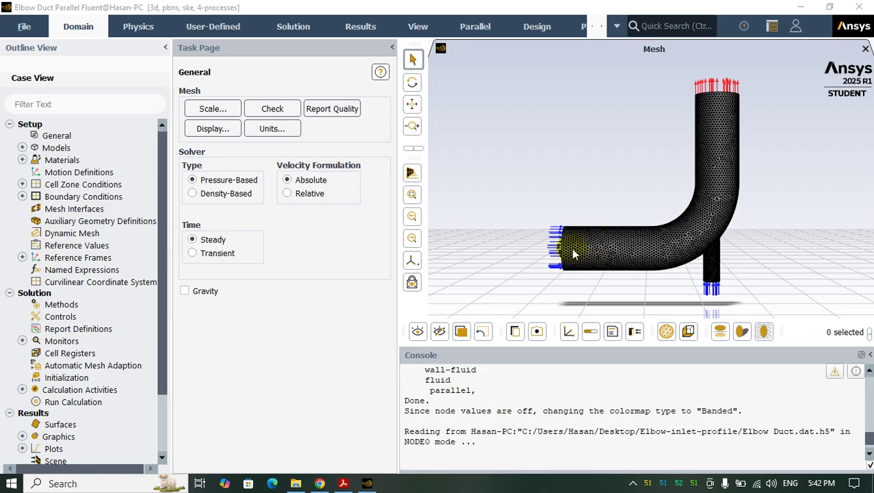
# Show the axis triad in the graphics window and examine the elbow duct mesh and its inlets from different angles
pyautogui.moveTo(600, 269); pyautogui.dragTo(722, 269)
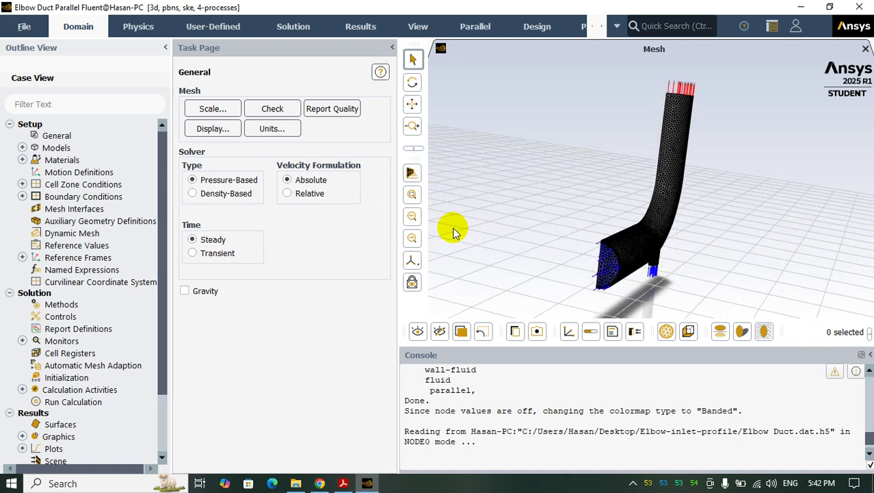
pyautogui.click(570, 331)
pyautogui.moveTo(673, 263); pyautogui.dragTo(504, 252)
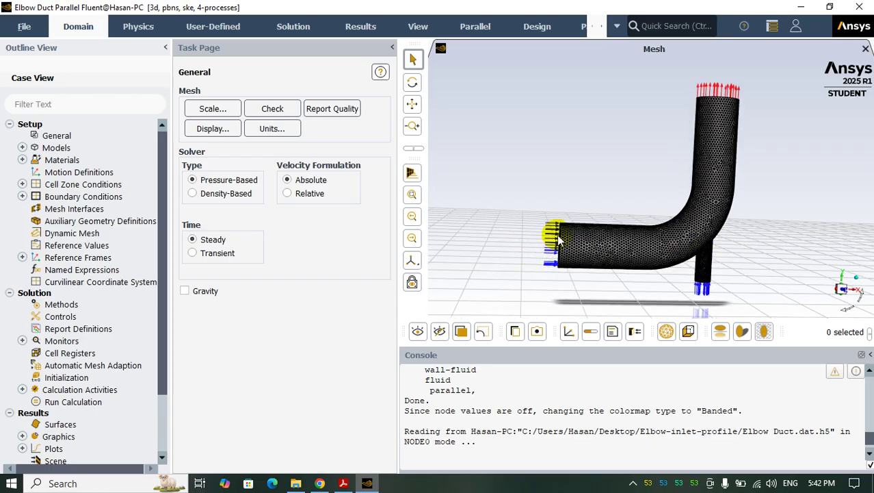
pyautogui.click(853, 292)
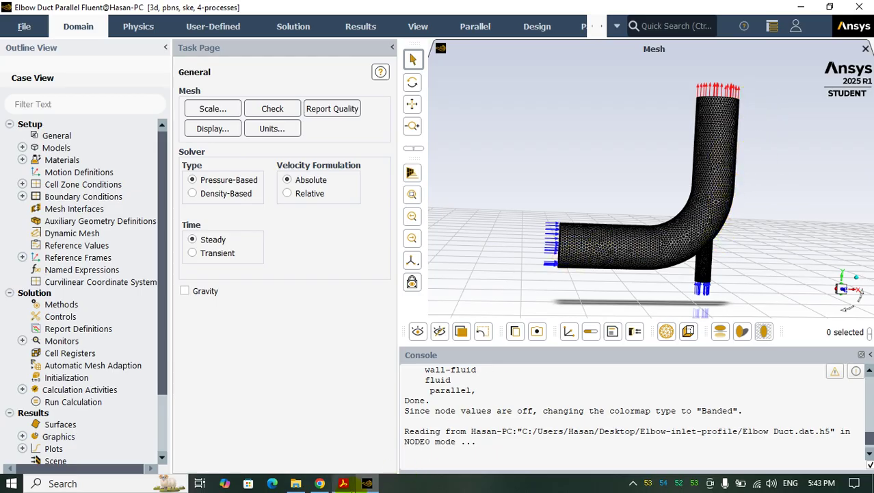
# Switch to fluent-tut-01.pdf in Acrobat and examine Figure 1.1 for the duct dimensions, fluid properties and inlet conditions
pyautogui.click(344, 483)
pyautogui.scroll(-1, 479, 274)
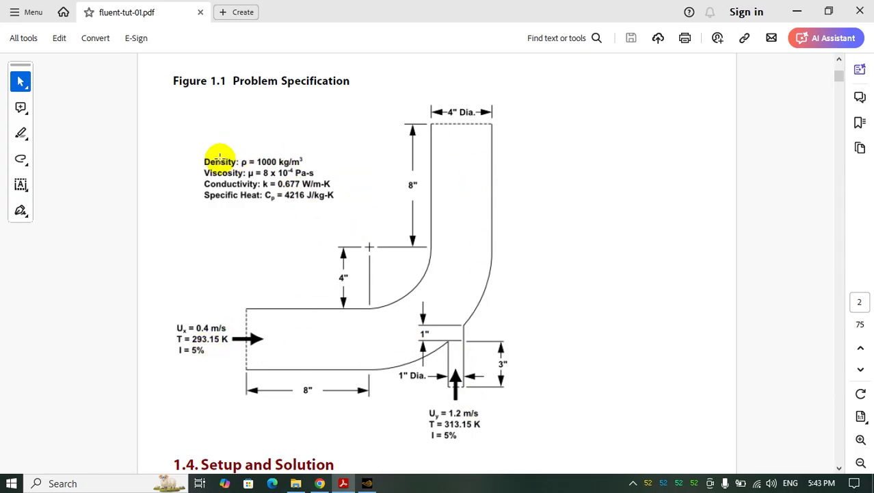
pyautogui.scroll(-1, 201, 205)
pyautogui.scroll(1, 226, 212)
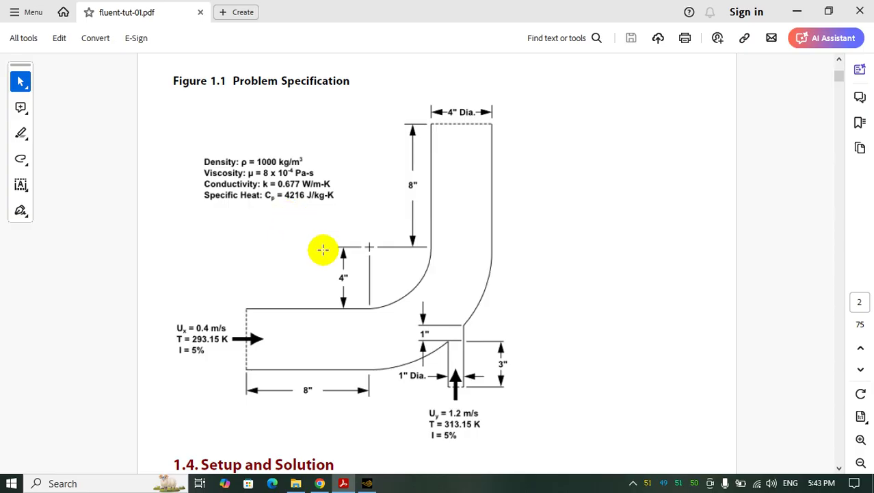
pyautogui.moveTo(373, 483)
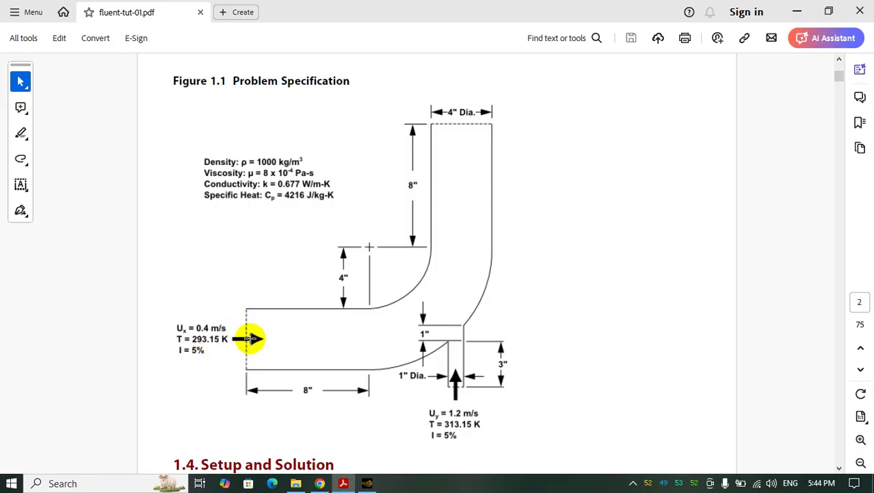
pyautogui.click(367, 483)
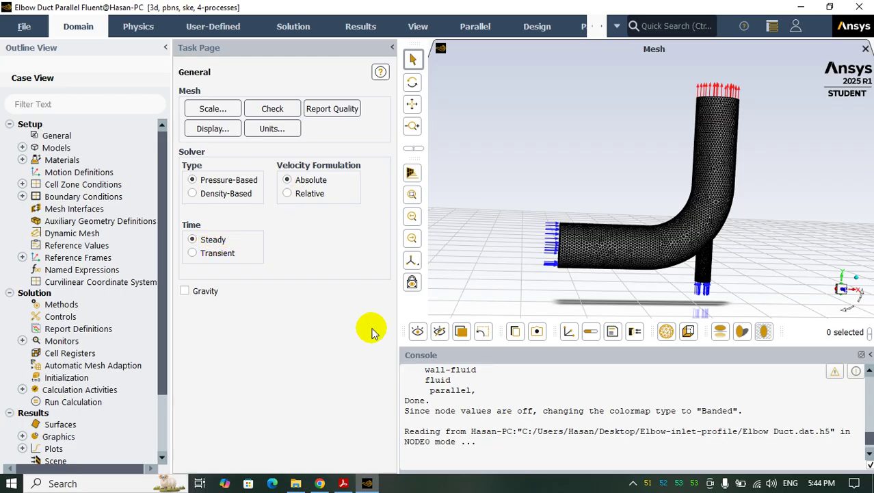
pyautogui.click(344, 483)
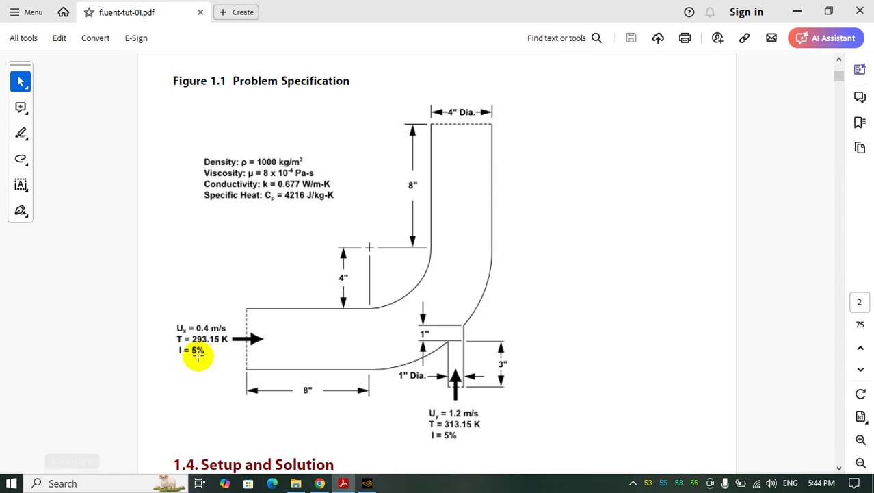
pyautogui.click(797, 12)
# Find the length quantity in the unit settings and set its unit to m
pyautogui.click(279, 135)
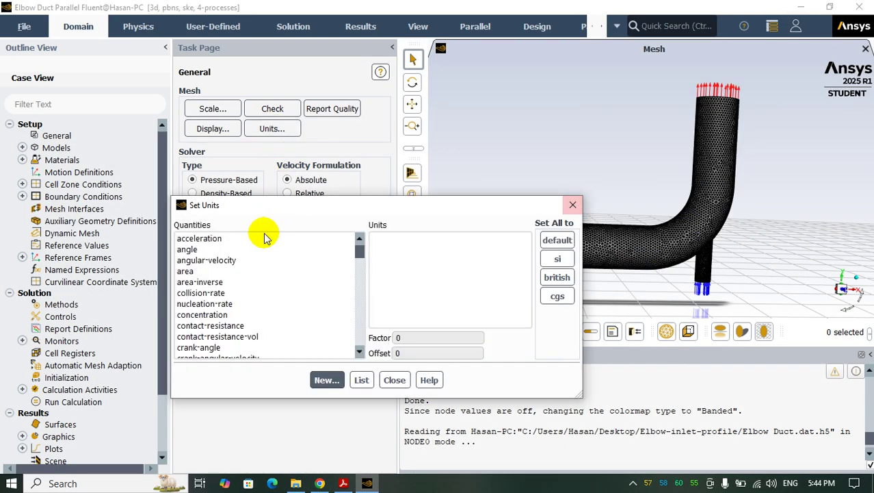
pyautogui.click(212, 336)
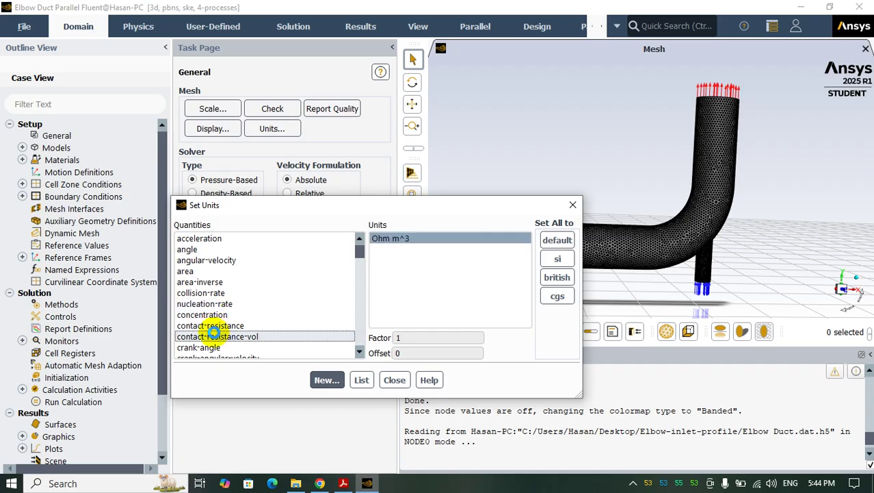
pyautogui.scroll(-5, 246, 322)
pyautogui.click(253, 336)
pyautogui.click(253, 304)
pyautogui.scroll(-8, 247, 315)
pyautogui.click(205, 347)
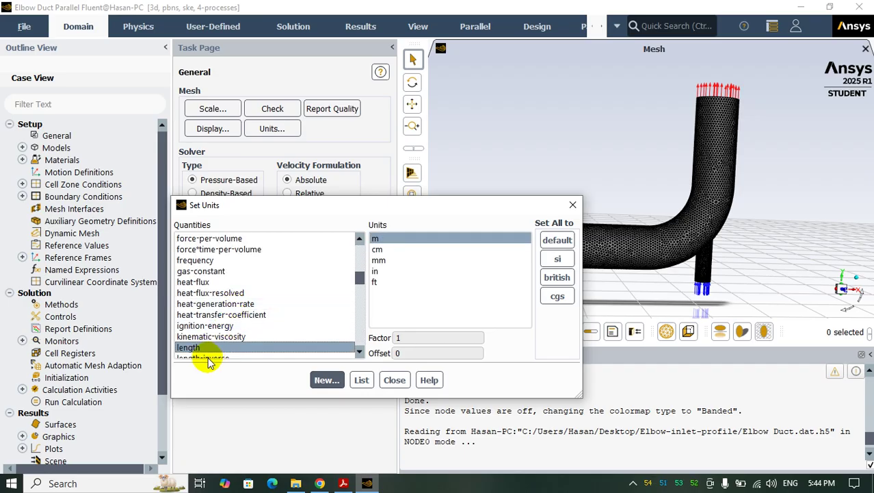
pyautogui.click(385, 241)
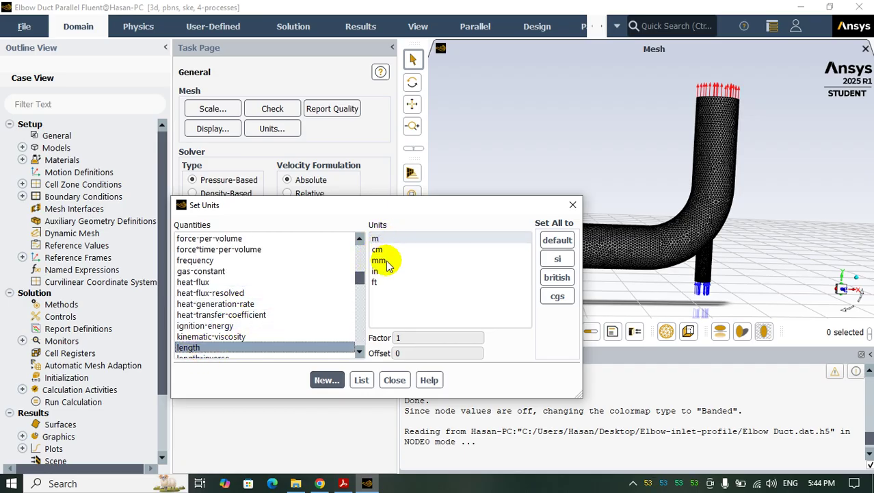
pyautogui.click(385, 239)
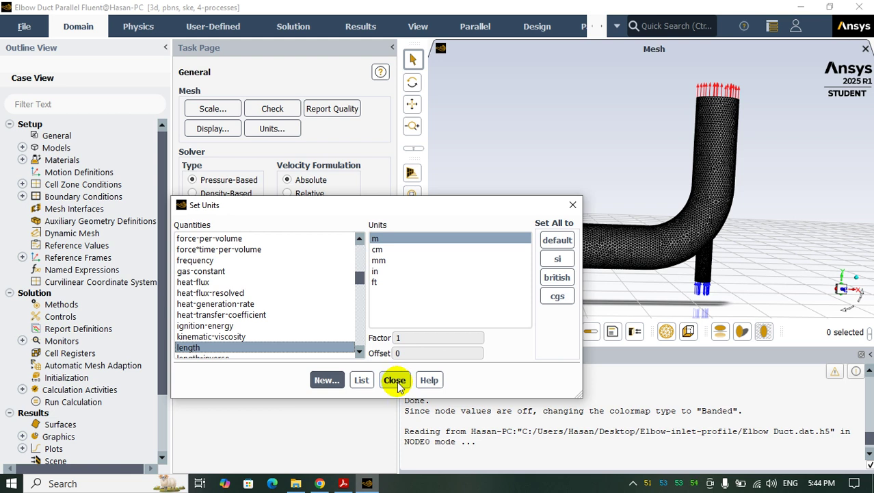
pyautogui.click(395, 380)
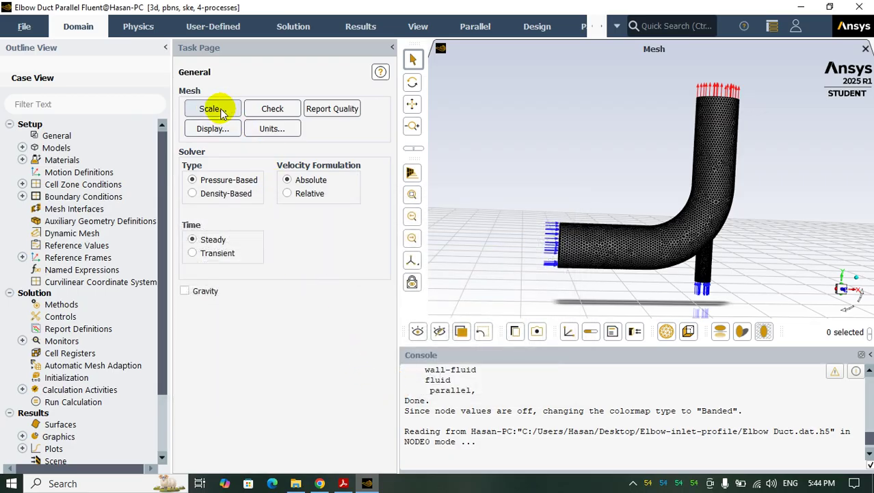
# Redisplay the mesh with the preselected surfaces and view it from the +Z direction
pyautogui.click(233, 130)
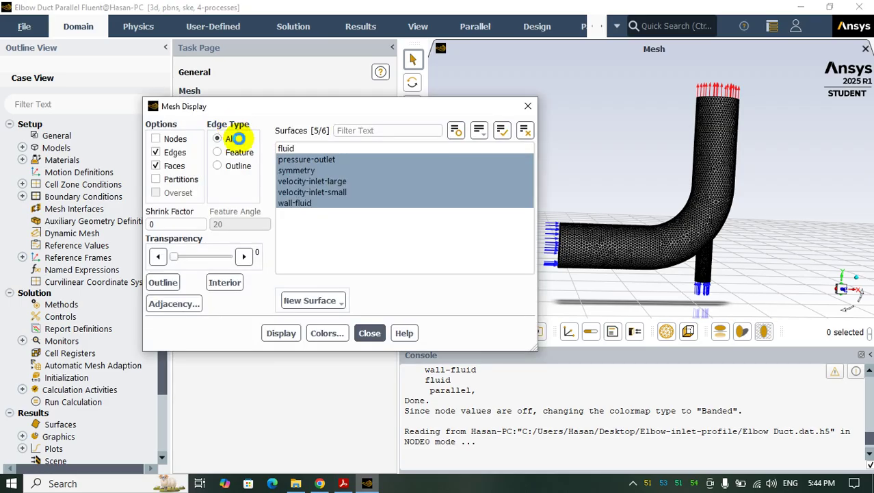
pyautogui.click(277, 333)
pyautogui.click(367, 333)
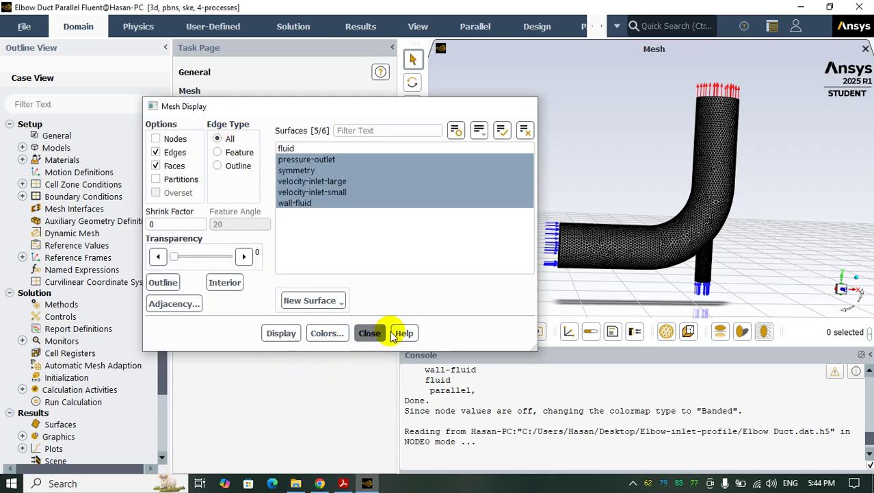
pyautogui.click(422, 262)
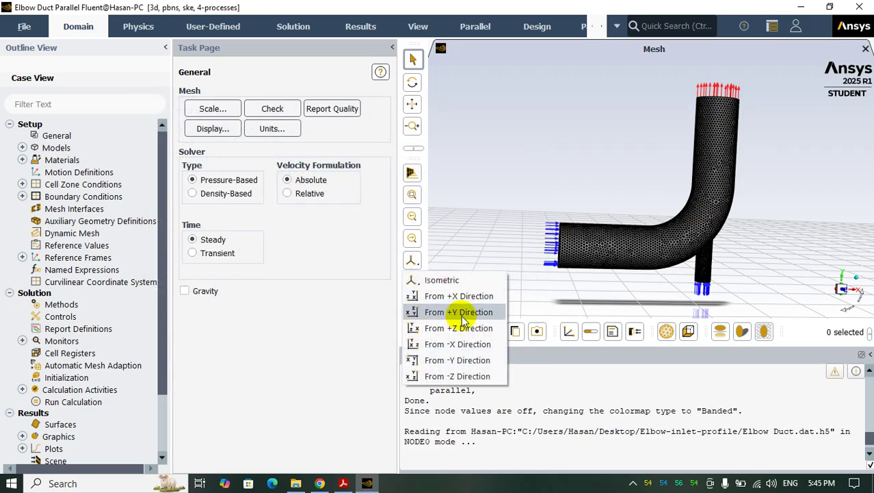
pyautogui.click(456, 328)
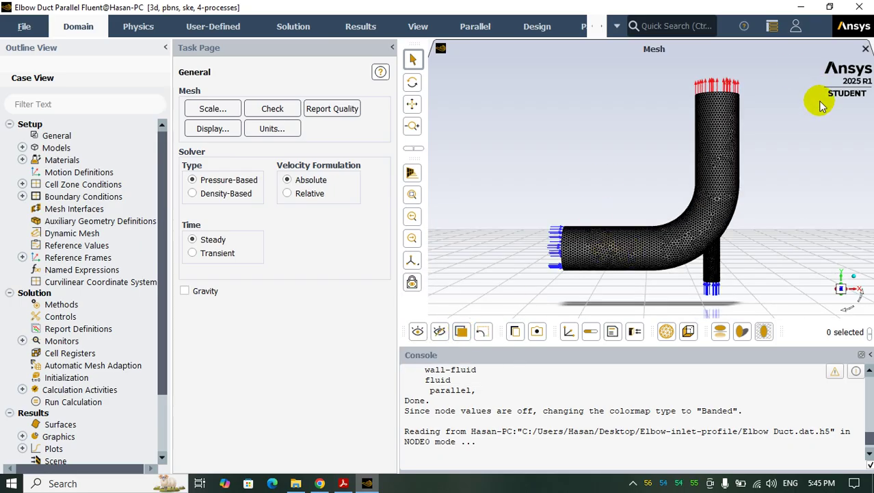
# Review the case's physics models, checking the Energy entry and the Viscous model's turbulence and near-wall settings
pyautogui.doubleClick(80, 147)
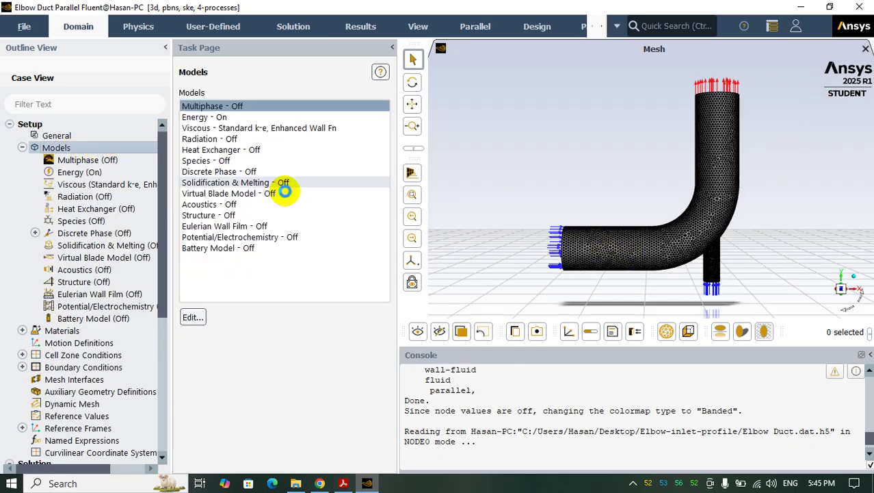
pyautogui.click(224, 118)
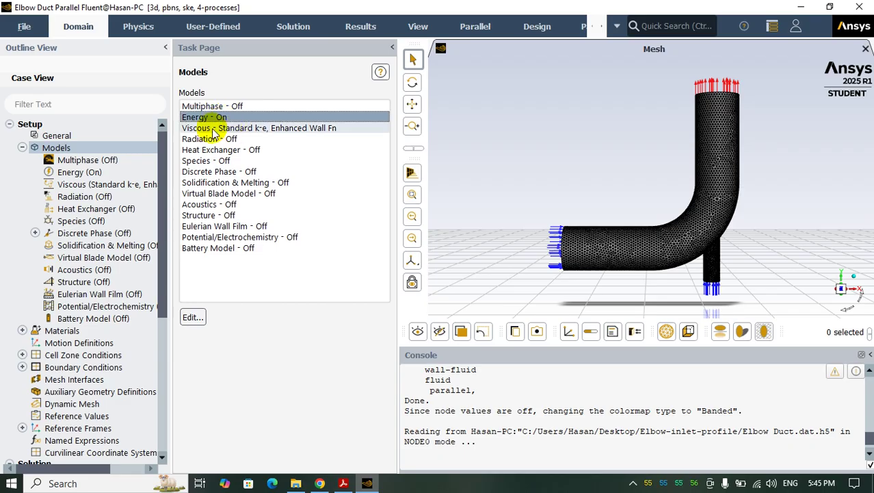
pyautogui.click(231, 128)
pyautogui.doubleClick(270, 129)
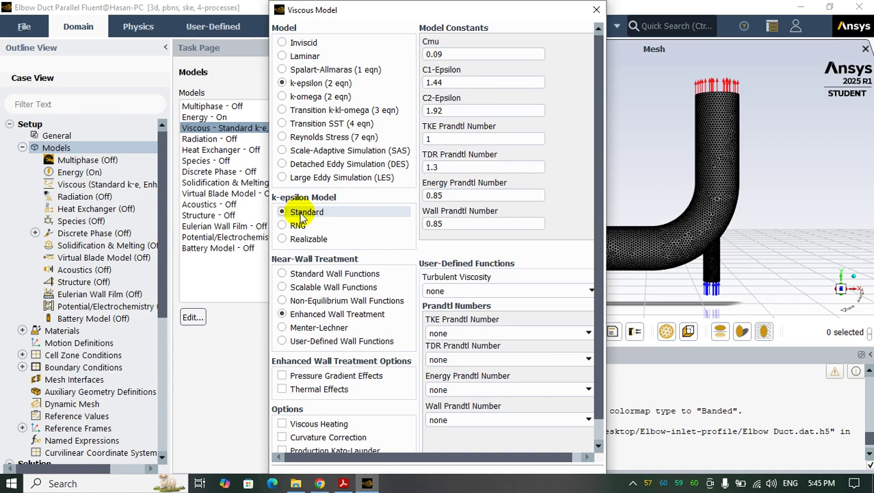
pyautogui.click(597, 10)
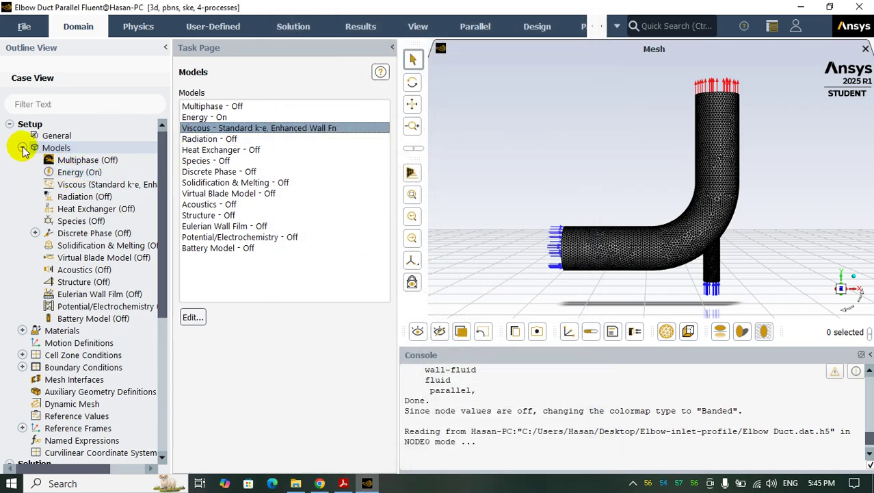
pyautogui.doubleClick(56, 148)
# Check the density, specific heat, thermal conductivity and viscosity defined for the water-liquid material
pyautogui.doubleClick(54, 160)
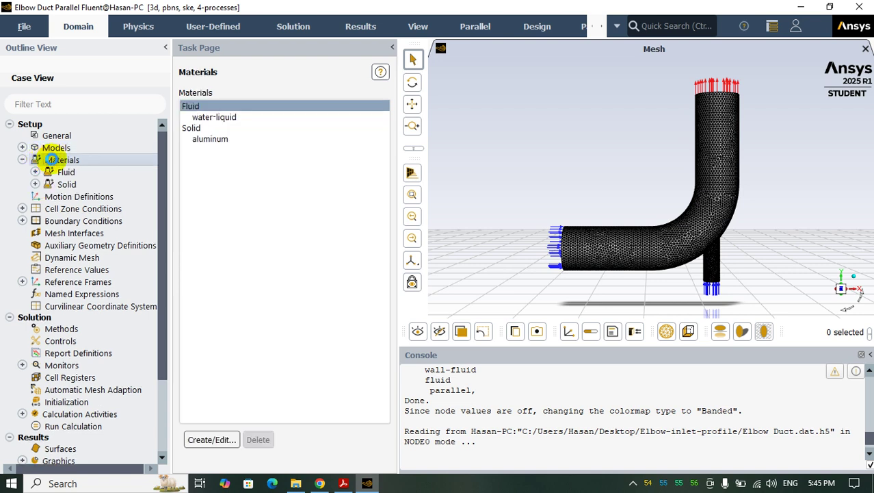
pyautogui.click(214, 117)
pyautogui.click(211, 440)
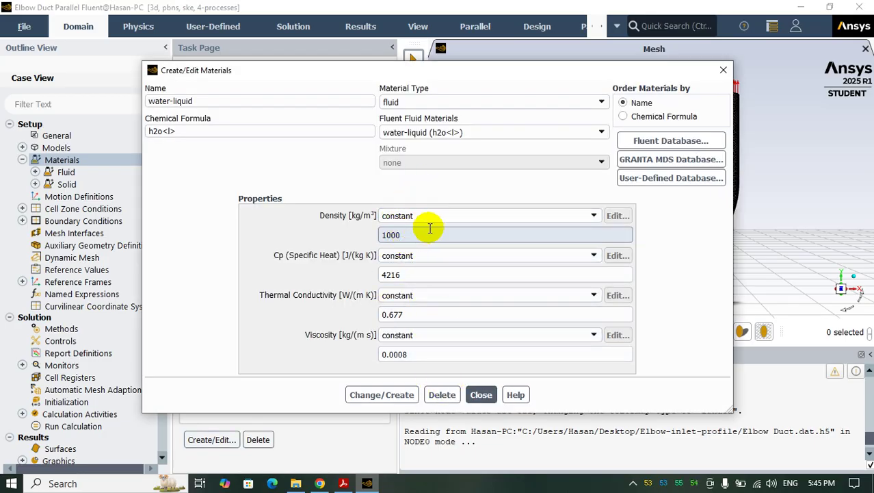
pyautogui.click(482, 395)
pyautogui.click(22, 159)
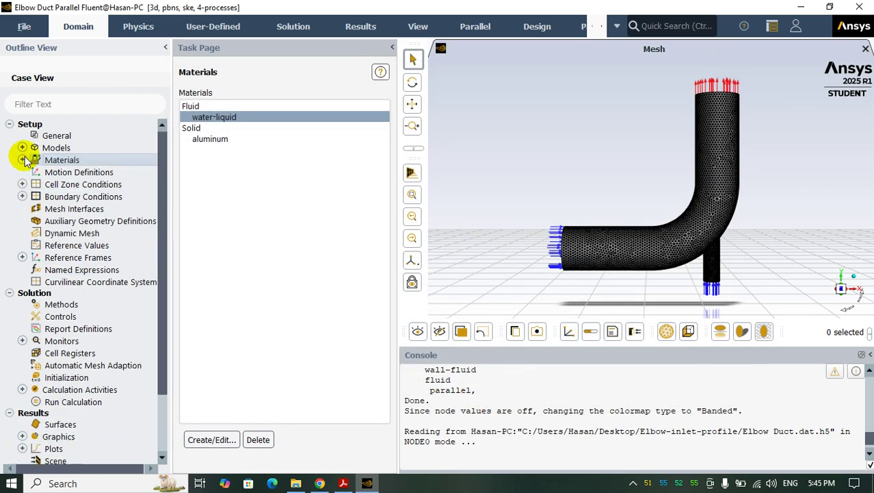
# Check which material is assigned to the fluid cell zone
pyautogui.click(66, 185)
pyautogui.click(191, 115)
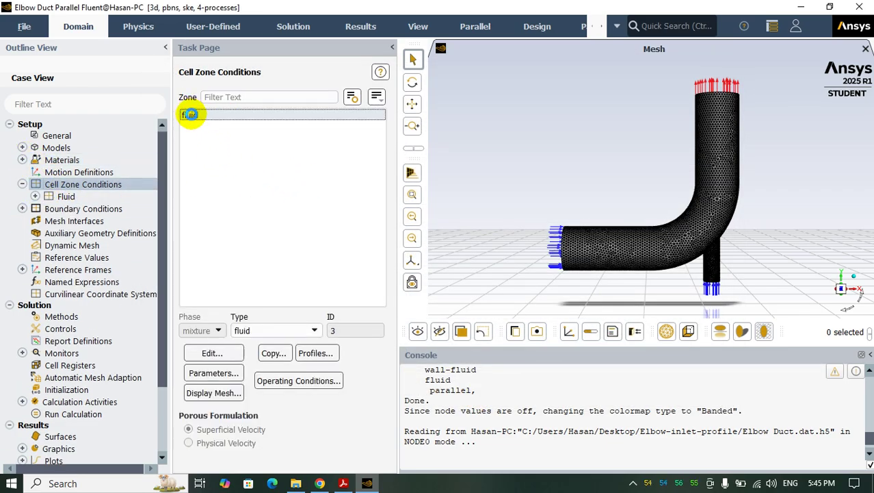
pyautogui.click(191, 117)
pyautogui.click(244, 331)
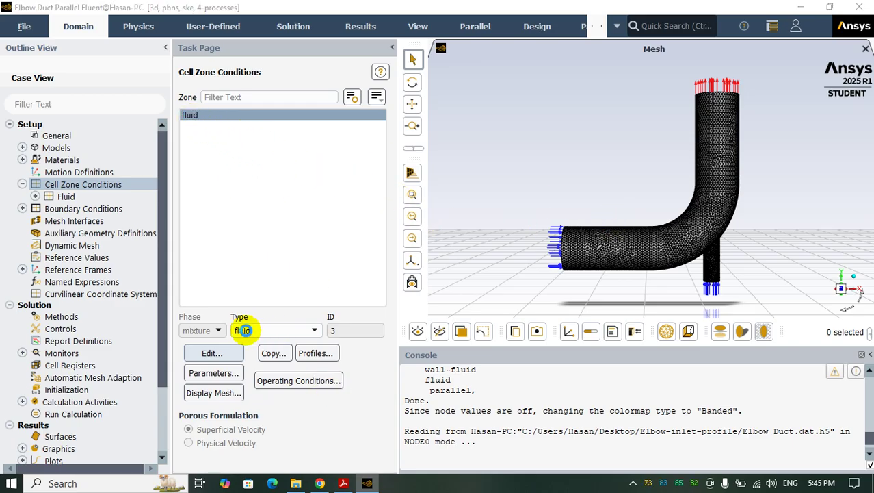
pyautogui.click(245, 330)
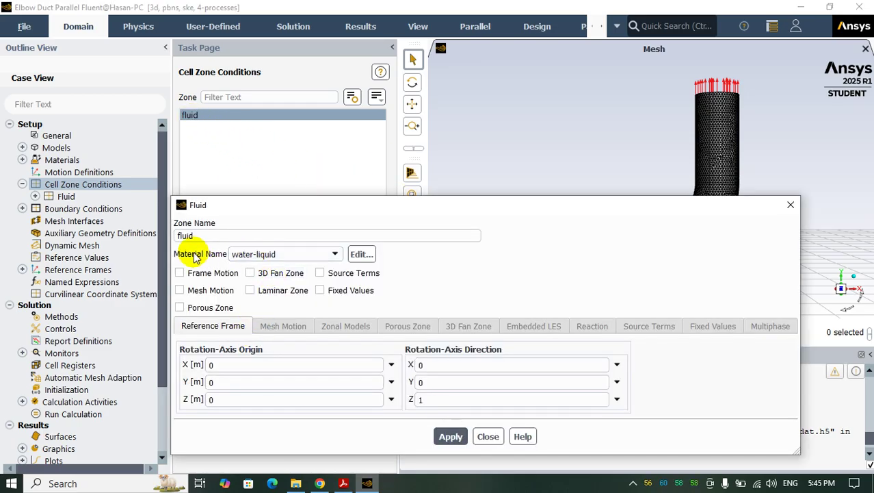
pyautogui.click(487, 436)
pyautogui.click(23, 184)
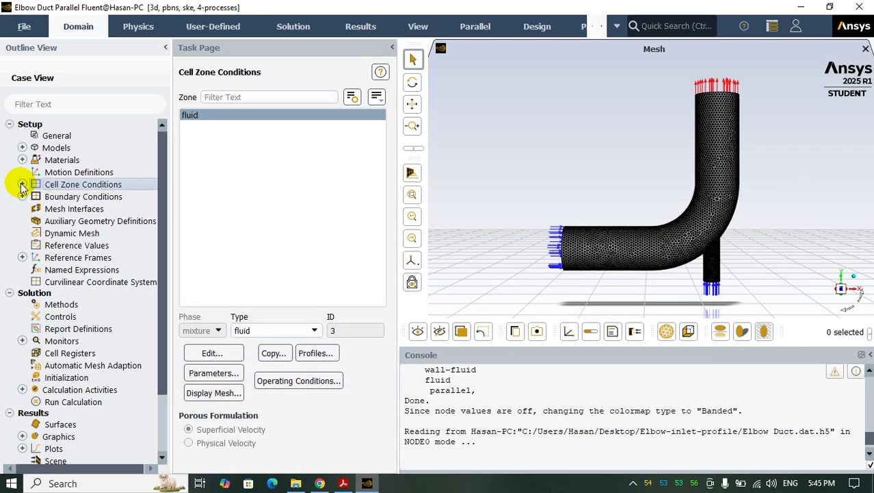
# Check the large velocity inlet's temperature, velocity components, turbulent intensity and hydraulic diameter, leaving its settings as they are
pyautogui.doubleClick(33, 197)
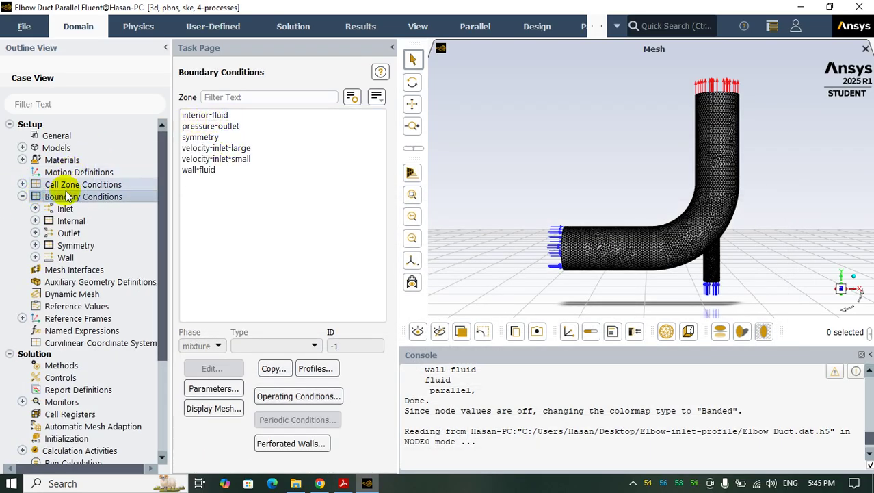
pyautogui.click(214, 150)
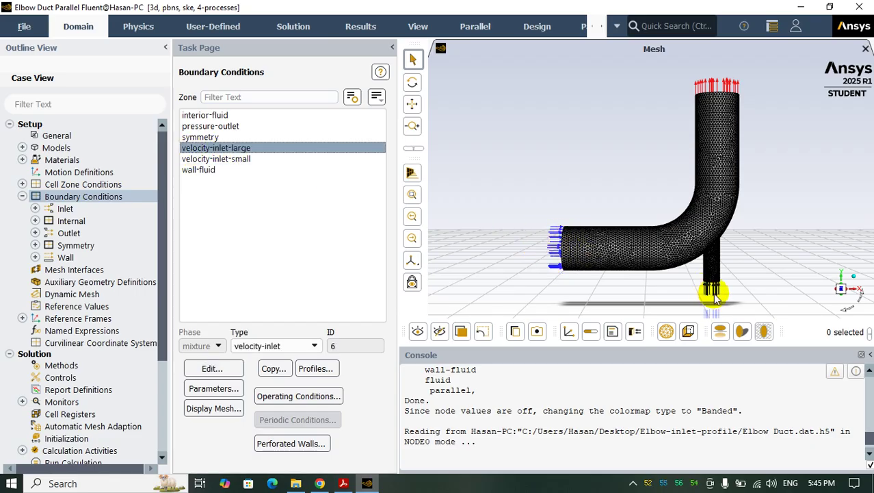
pyautogui.click(212, 368)
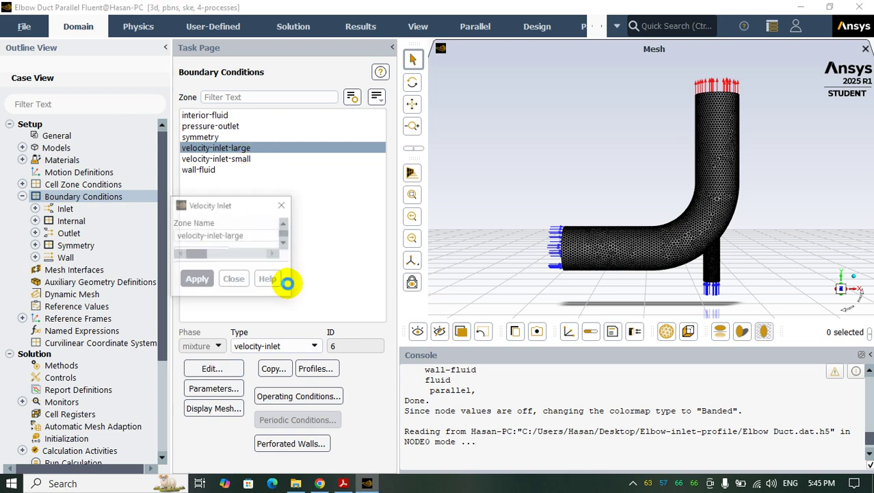
pyautogui.click(315, 139)
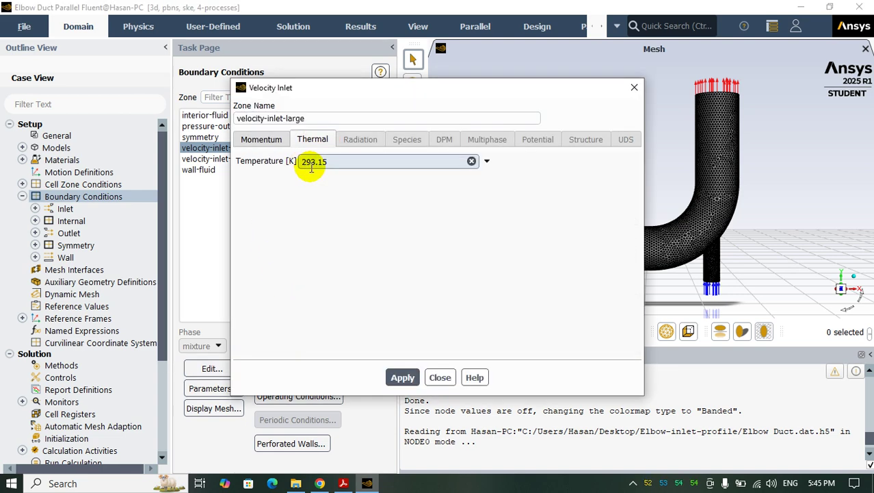
pyautogui.click(261, 140)
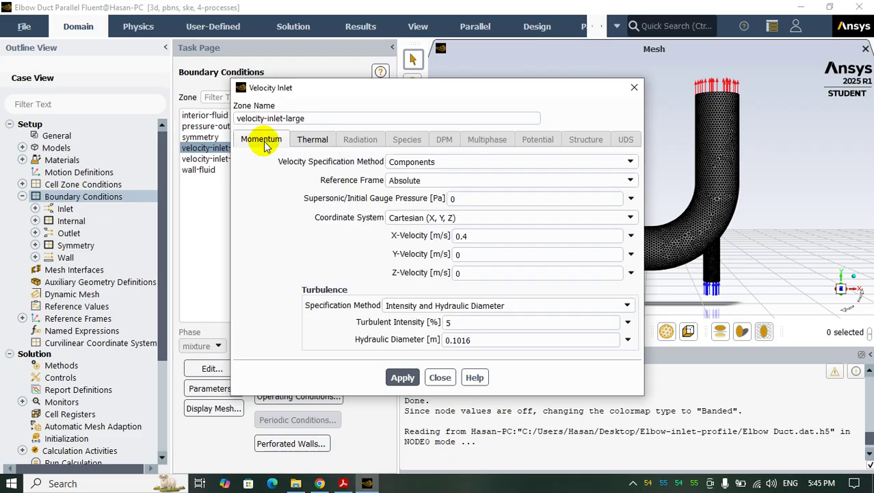
pyautogui.click(471, 237)
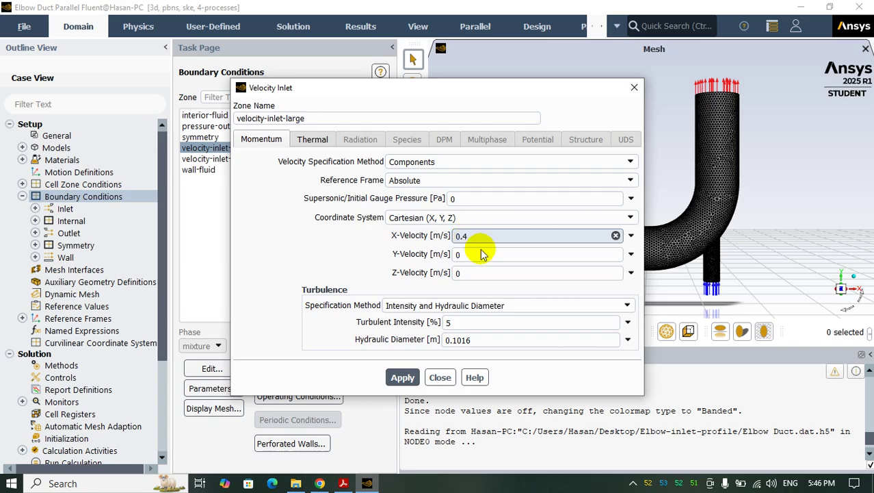
pyautogui.click(466, 340)
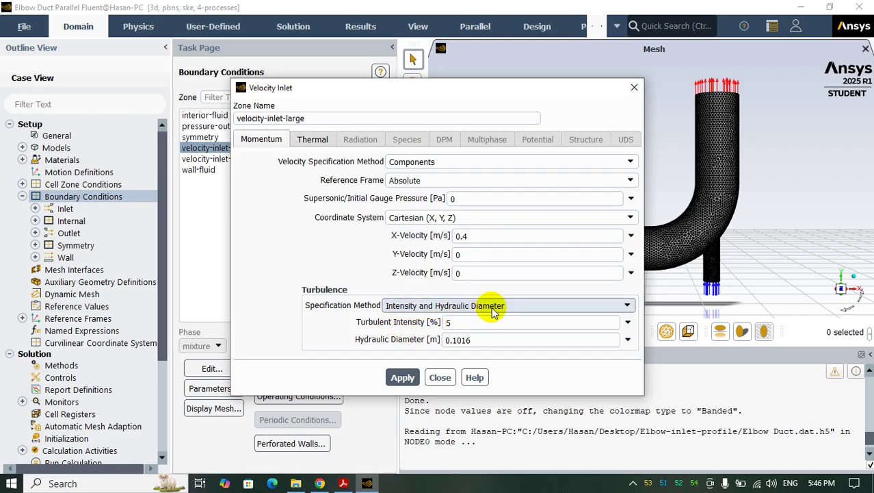
pyautogui.click(450, 323)
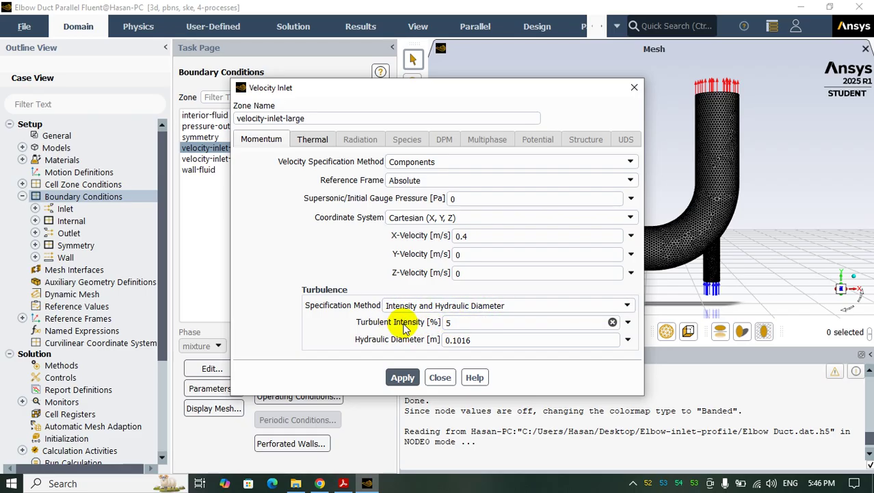
pyautogui.click(449, 344)
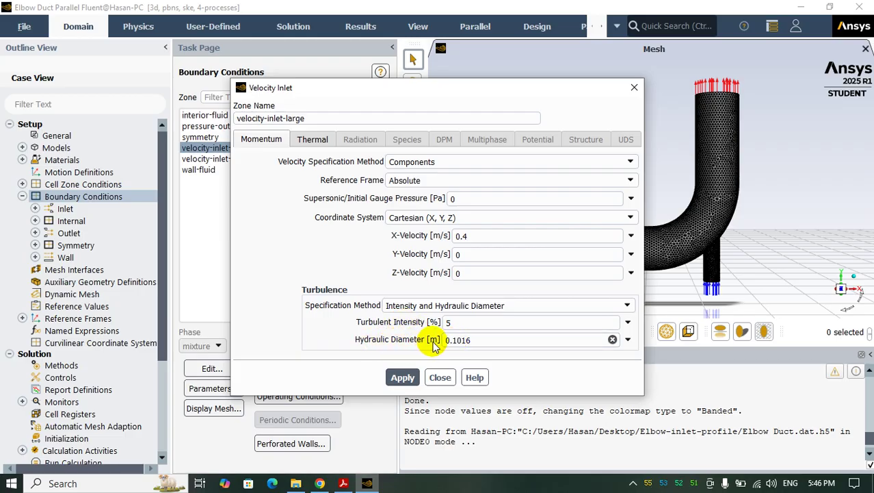
pyautogui.click(435, 377)
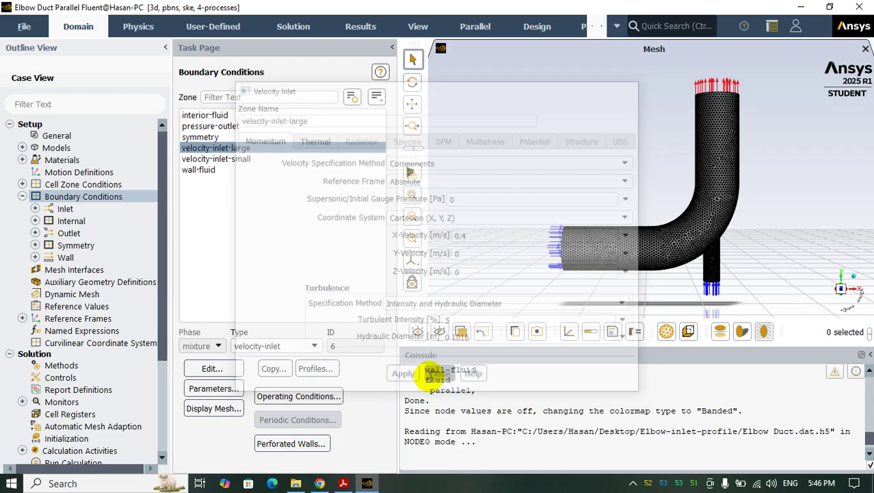
# Check the velocity components and turbulence specification of the velocity-inlet-small boundary
pyautogui.click(237, 159)
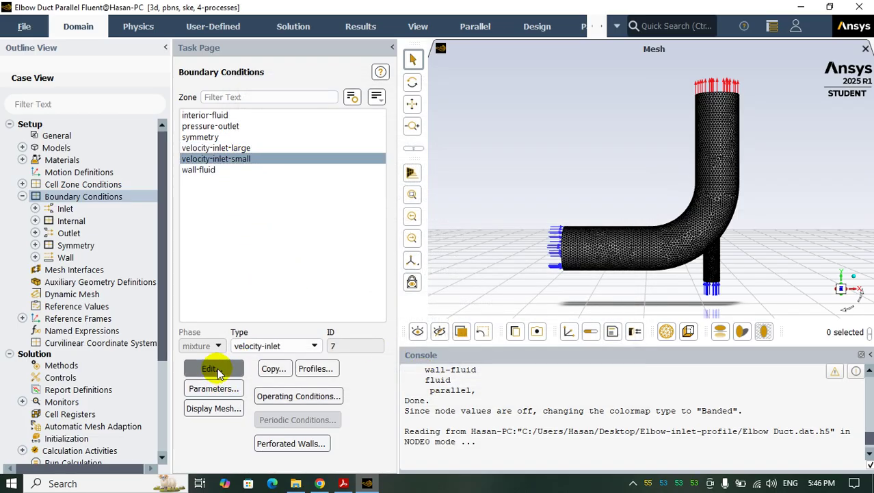
pyautogui.doubleClick(233, 168)
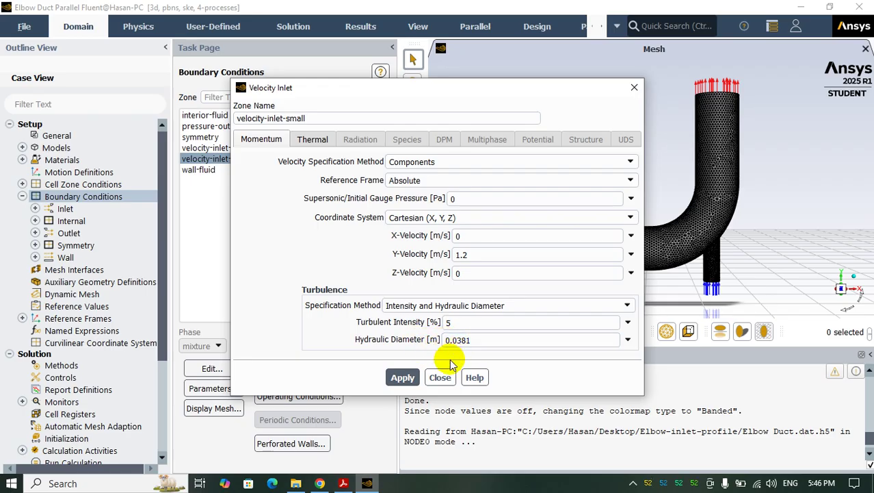
pyautogui.click(440, 377)
# Check the solution methods for the pressure-velocity coupling scheme and the spatial discretization settings
pyautogui.click(22, 196)
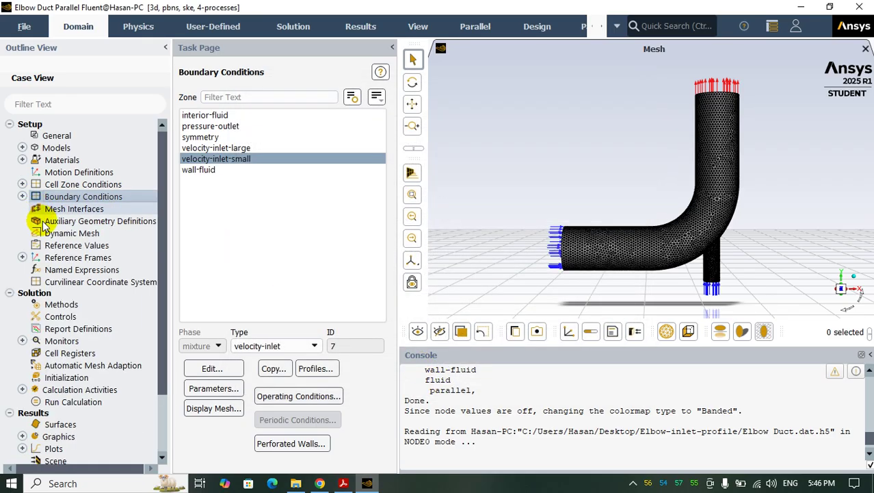
pyautogui.doubleClick(63, 303)
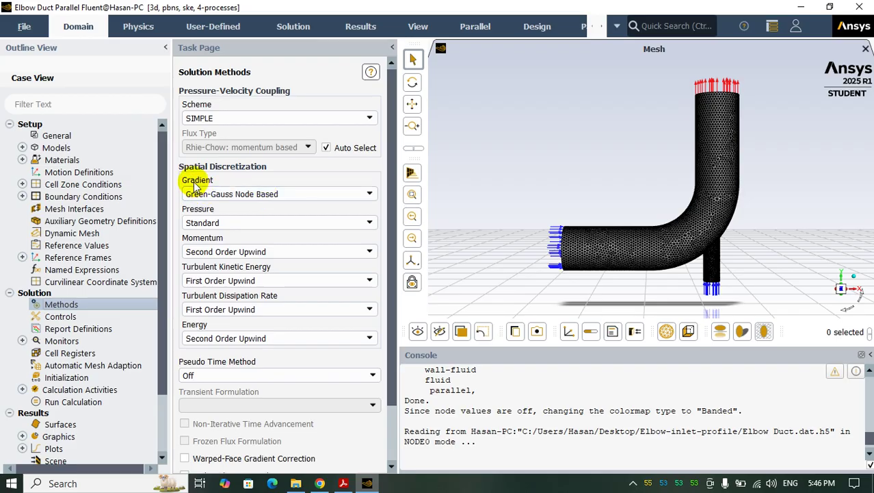
pyautogui.click(9, 292)
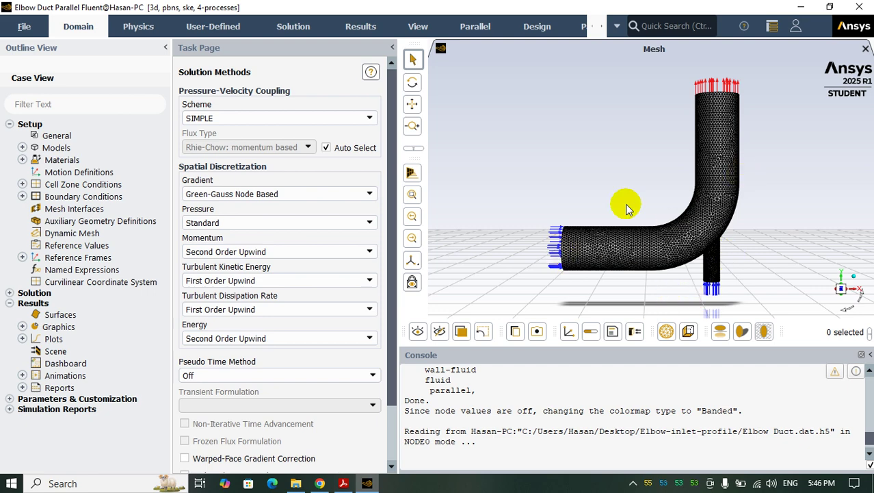
# Display the saved contour-1 plot of velocity magnitude on the symmetry surface
pyautogui.click(22, 326)
pyautogui.click(35, 350)
pyautogui.doubleClick(82, 363)
pyautogui.moveTo(348, 99); pyautogui.dragTo(234, 73)
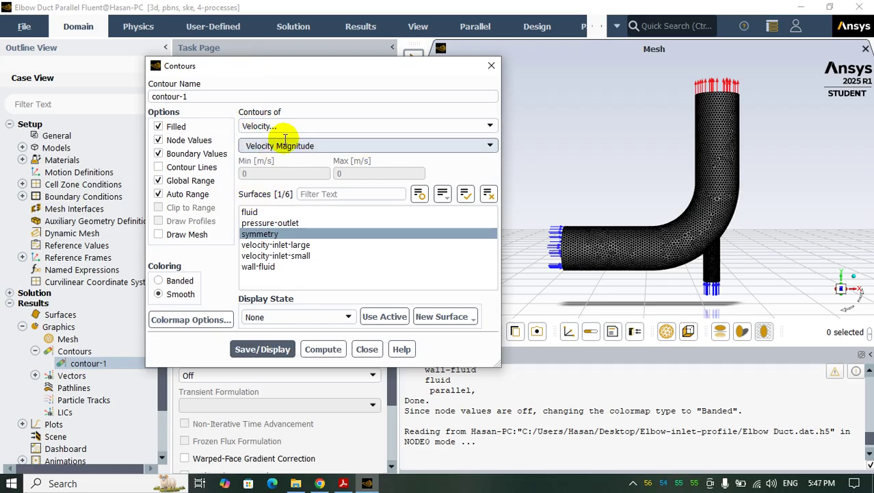
pyautogui.click(264, 350)
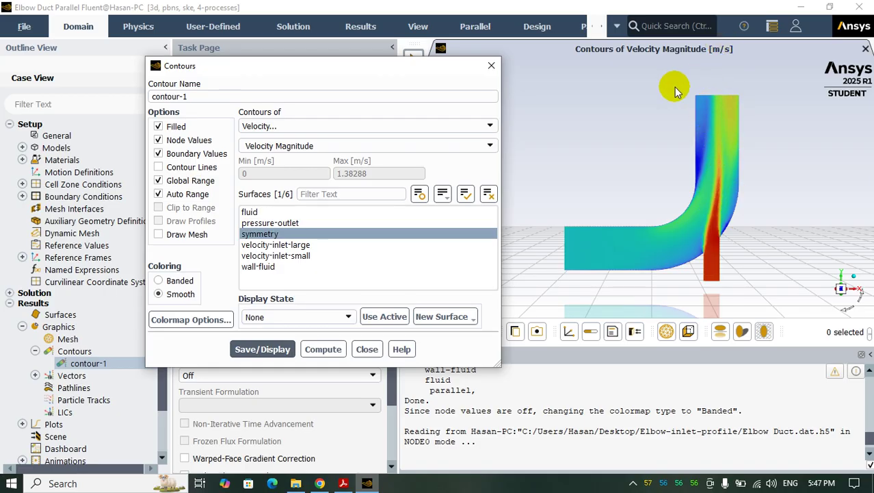
# Switch contour-1 from the symmetry surface to velocity-inlet-large and inspect the velocity magnitude contour on the inlet face
pyautogui.click(269, 234)
pyautogui.click(273, 244)
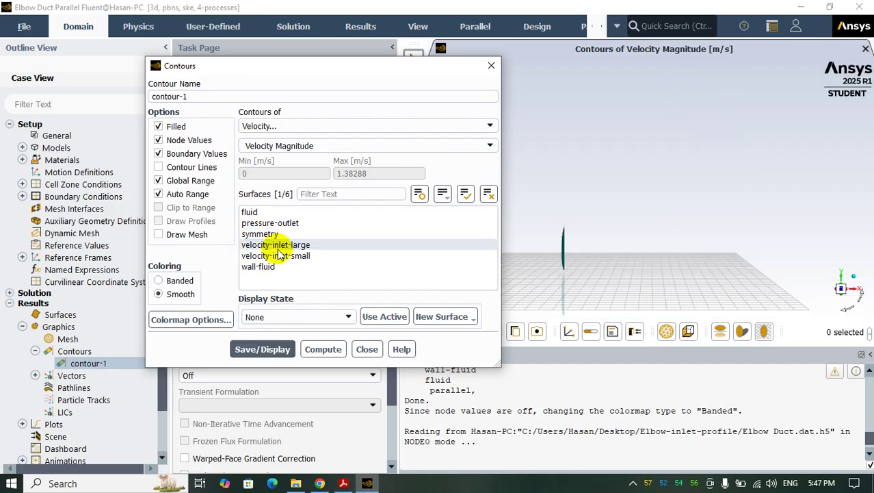
pyautogui.moveTo(591, 252); pyautogui.dragTo(556, 263)
pyautogui.scroll(5, 555, 264)
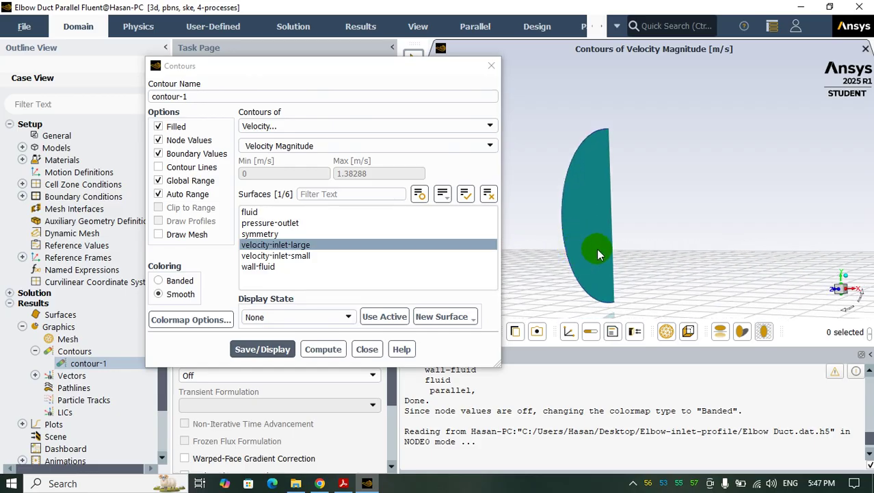
pyautogui.moveTo(568, 259); pyautogui.dragTo(679, 143)
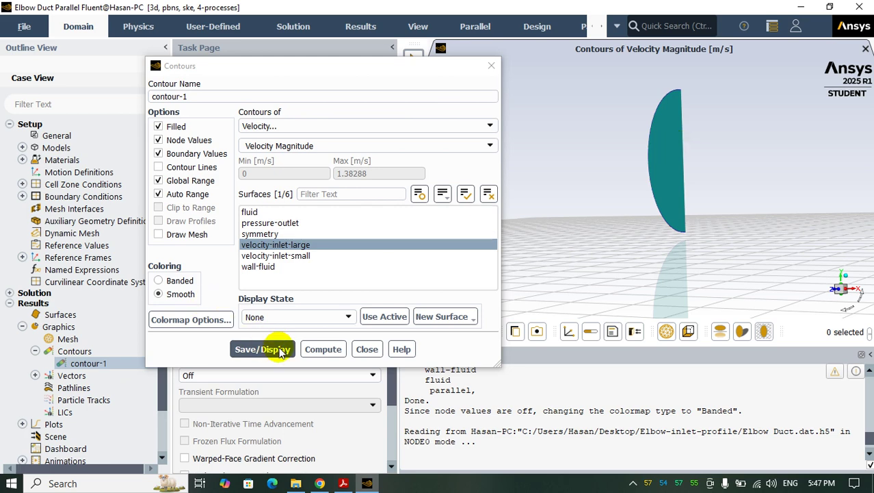
pyautogui.click(364, 349)
# Display the vector-1 velocity vectors on velocity-inlet-large with the scale set to 2
pyautogui.click(35, 375)
pyautogui.click(86, 388)
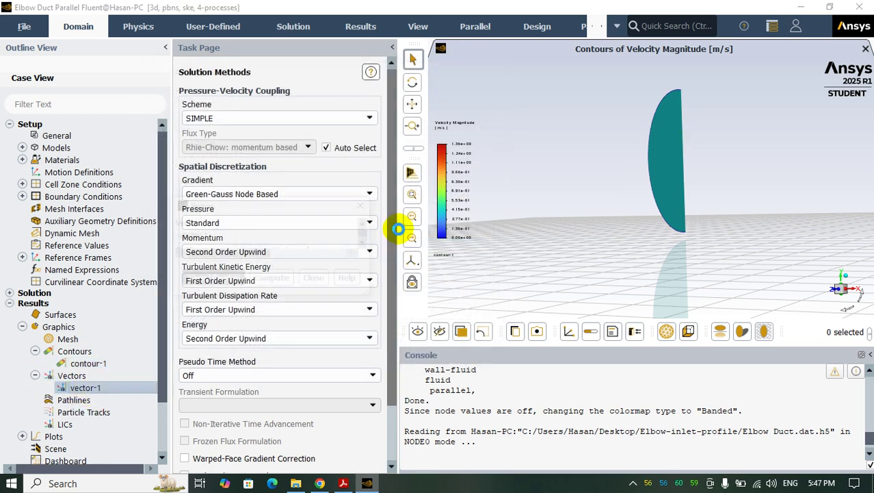
pyautogui.doubleClick(270, 254)
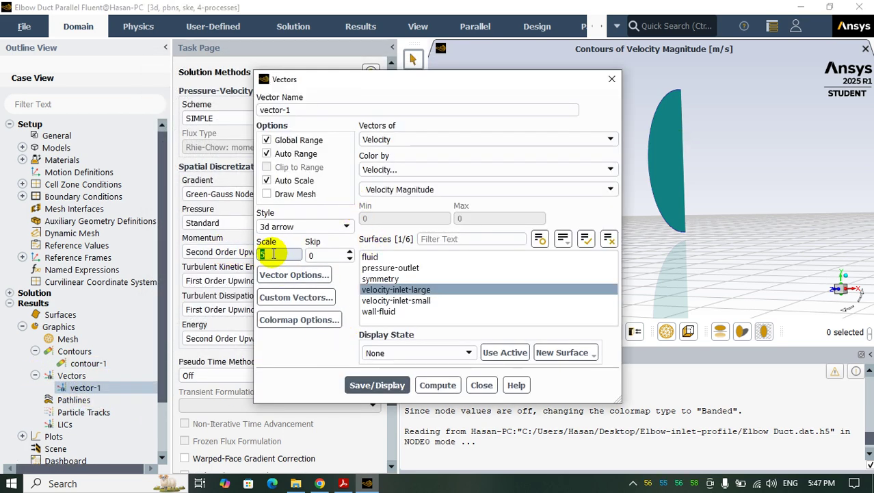
pyautogui.write('2')
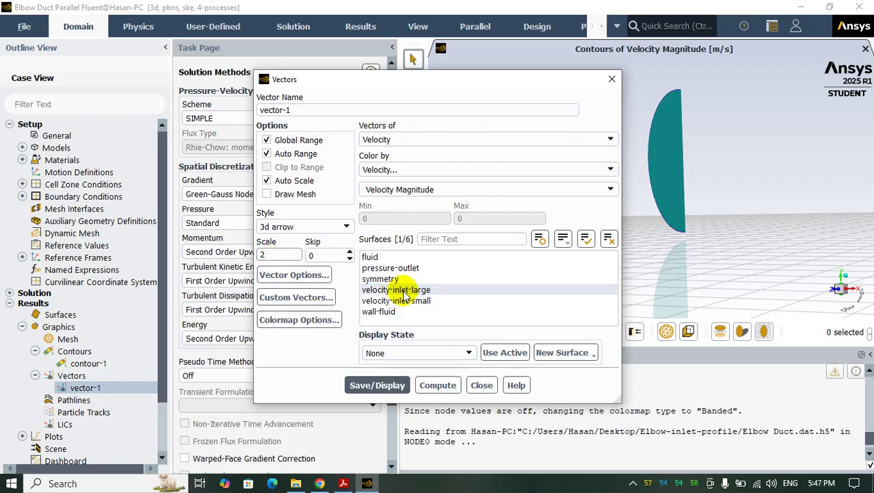
pyautogui.click(378, 385)
# Set the vector-1 scale to 4, redisplay the vectors and view the large inlet's velocity profile from the side
pyautogui.moveTo(510, 80); pyautogui.dragTo(423, 79)
pyautogui.doubleClick(187, 254)
pyautogui.write('4')
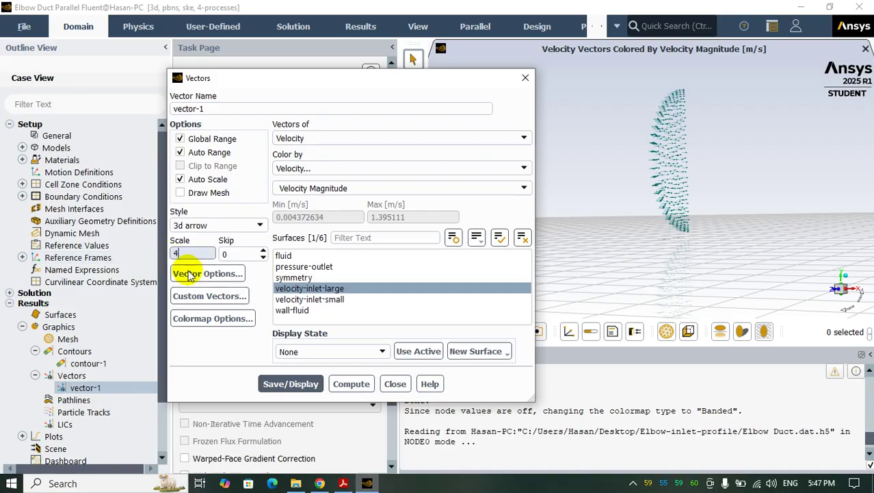
pyautogui.click(288, 384)
pyautogui.moveTo(697, 164); pyautogui.dragTo(679, 130)
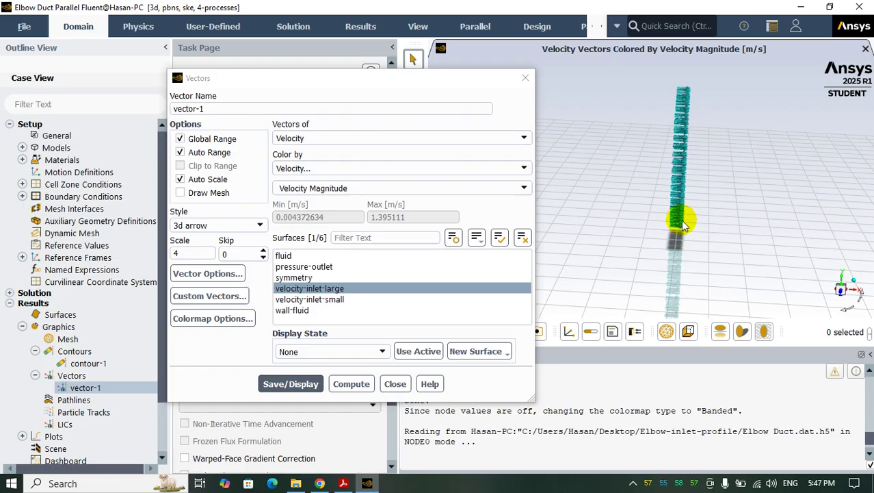
pyautogui.click(395, 383)
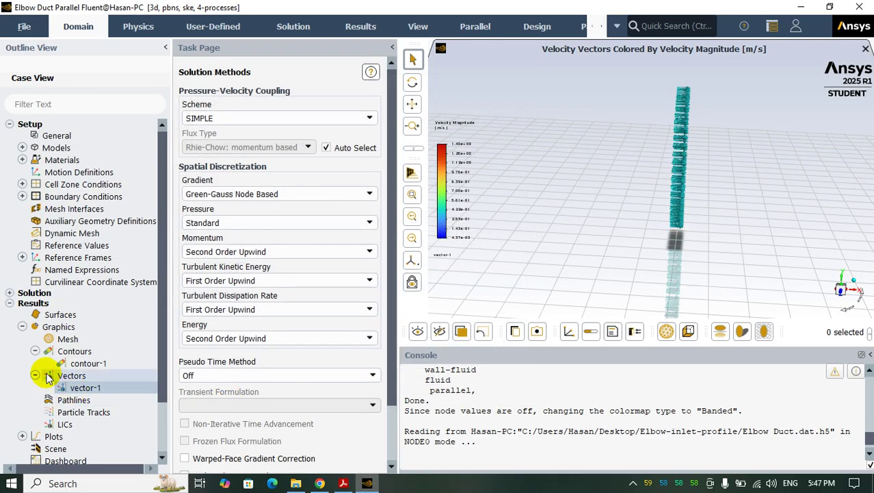
# Collapse the contours, vectors and graphics branches of the outline tree
pyautogui.click(35, 351)
pyautogui.click(35, 363)
pyautogui.click(22, 326)
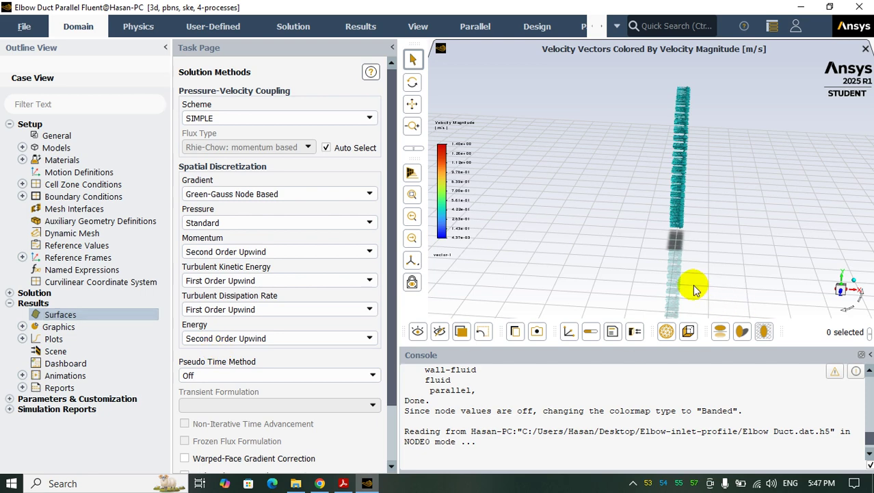
# Open udf-velocity-profile.c from the Elbow-inlet-profile folder in Embarcadero Dev C++
pyautogui.click(294, 484)
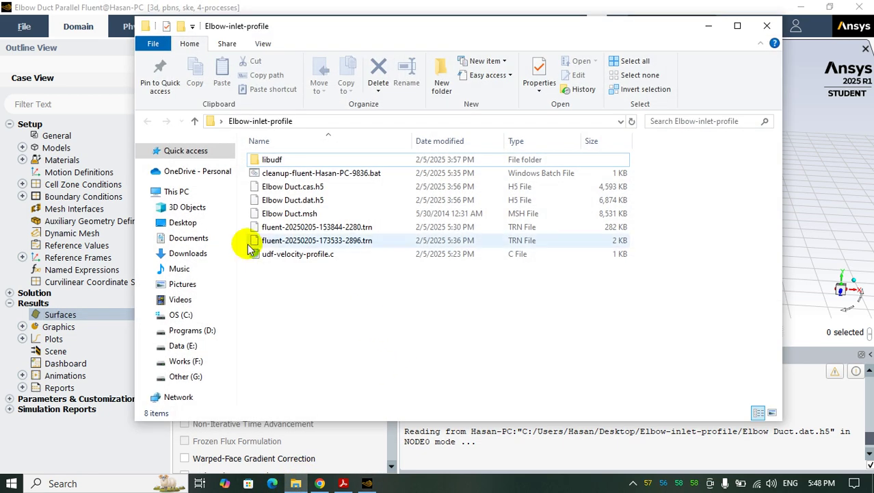
pyautogui.click(286, 259)
pyautogui.rightClick(286, 259)
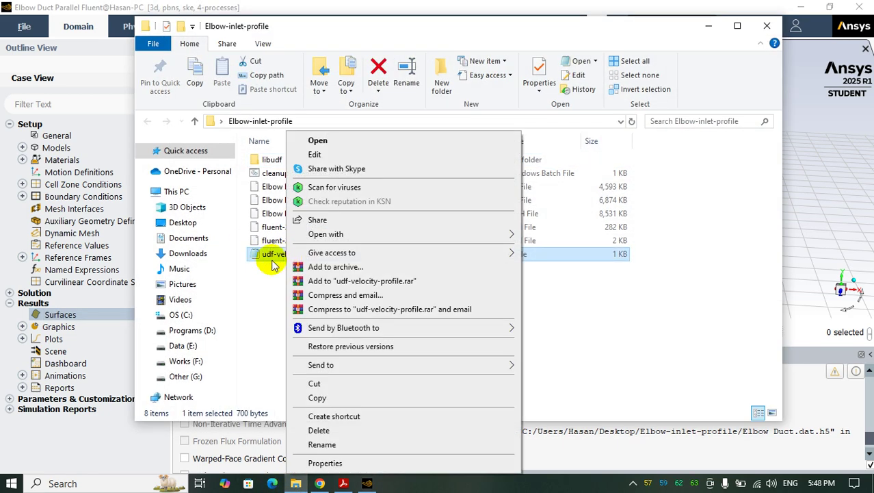
pyautogui.press('Escape')
pyautogui.click(313, 268)
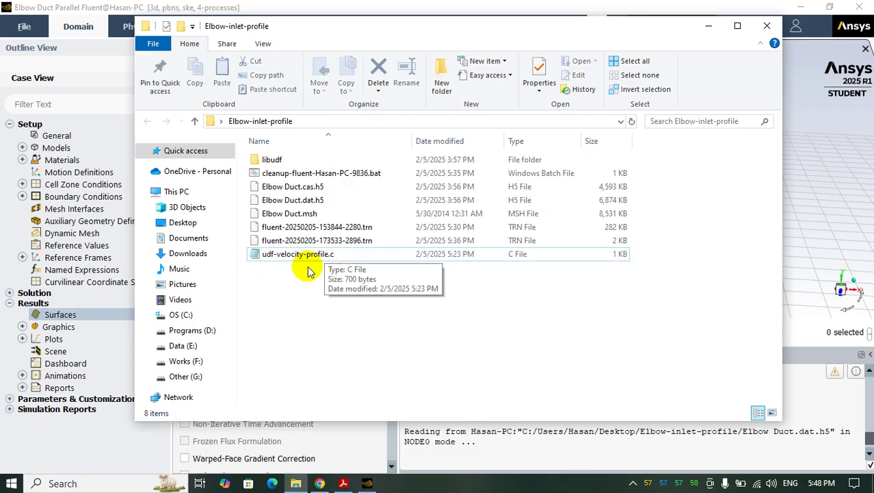
pyautogui.click(334, 260)
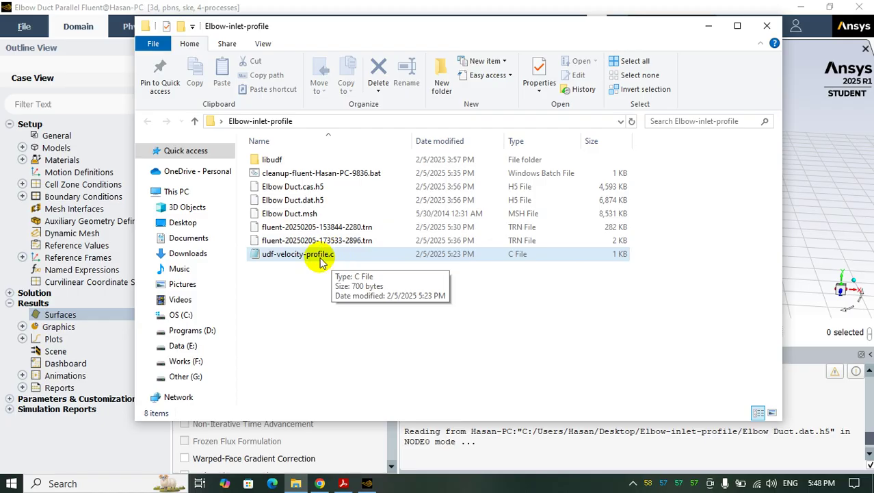
pyautogui.rightClick(311, 260)
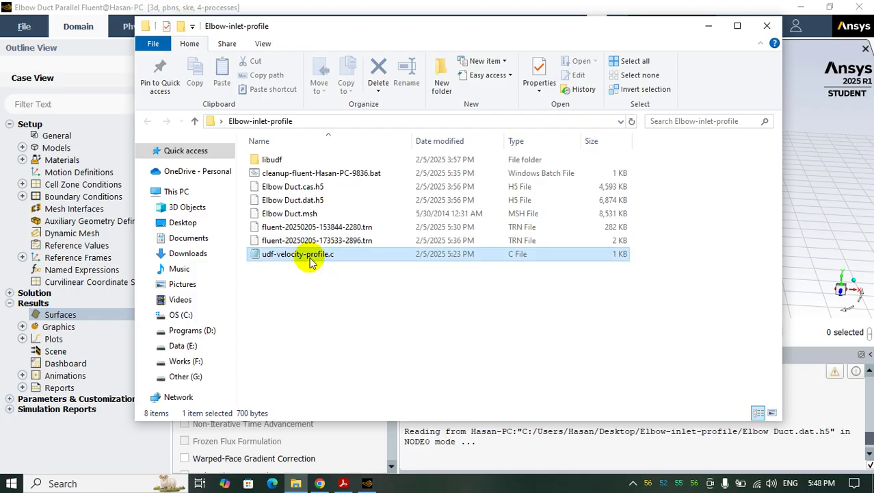
pyautogui.moveTo(346, 236)
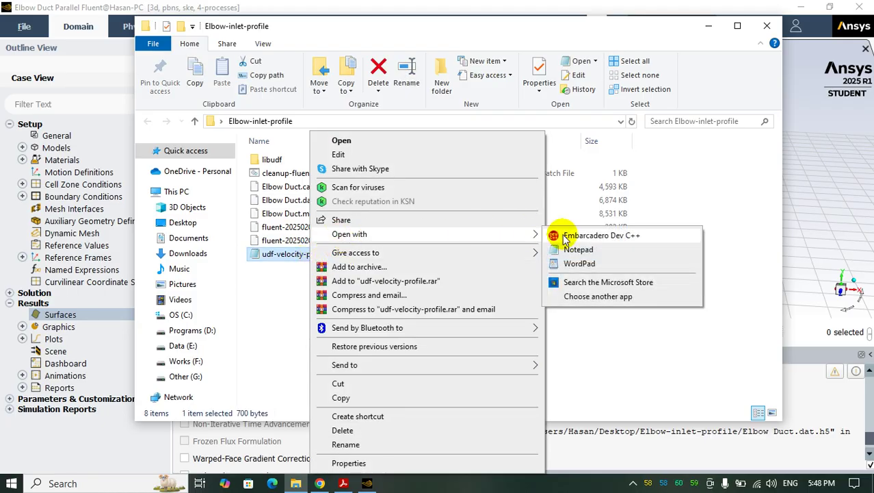
pyautogui.click(619, 239)
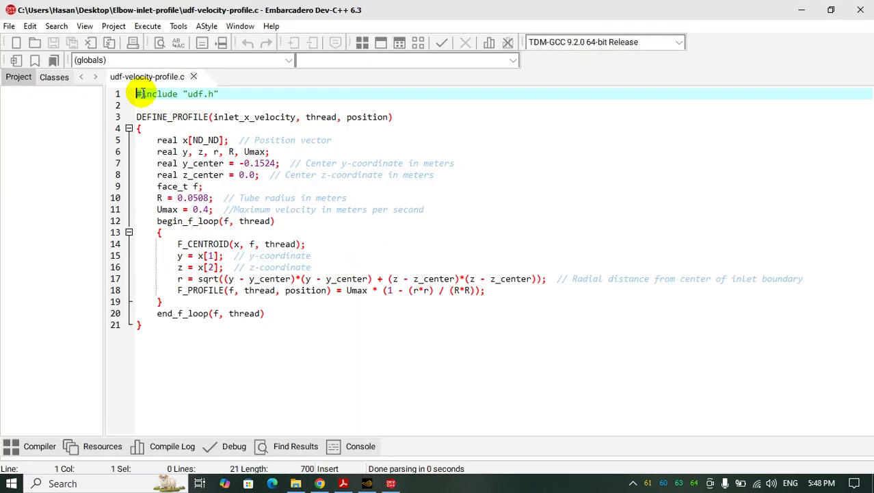
# Highlight the #include "udf.h" line at the start of the UDF source code
pyautogui.moveTo(228, 92); pyautogui.dragTo(145, 93)
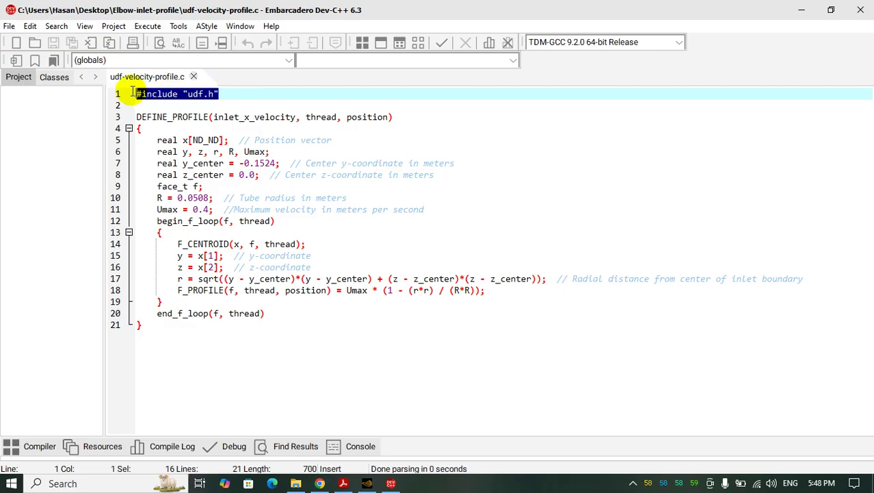
pyautogui.click(191, 104)
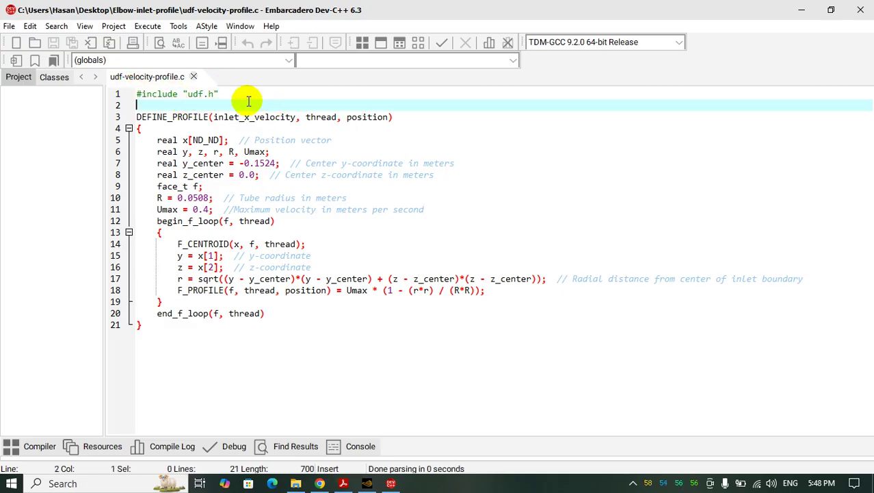
pyautogui.click(244, 94)
# Switch to the DeepSeek chat in Chrome and examine the Radial Distance from the Inlet Center equation
pyautogui.click(320, 483)
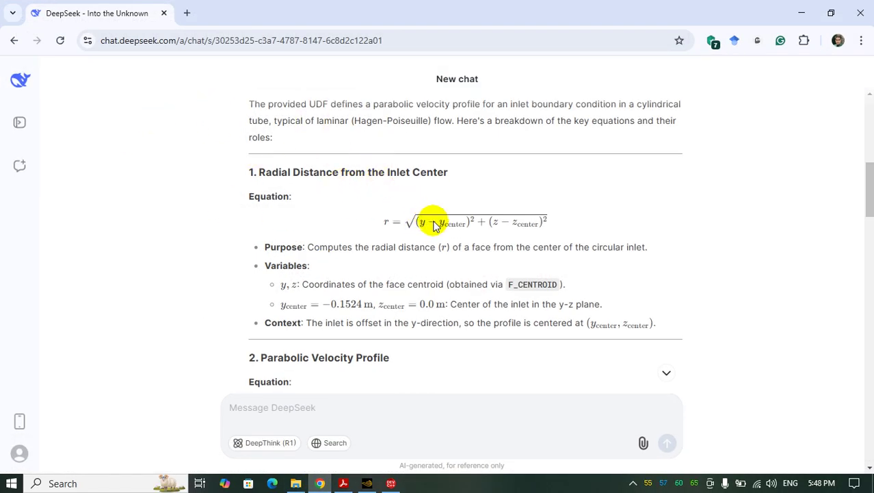
pyautogui.scroll(3, 425, 226)
pyautogui.scroll(-3, 434, 228)
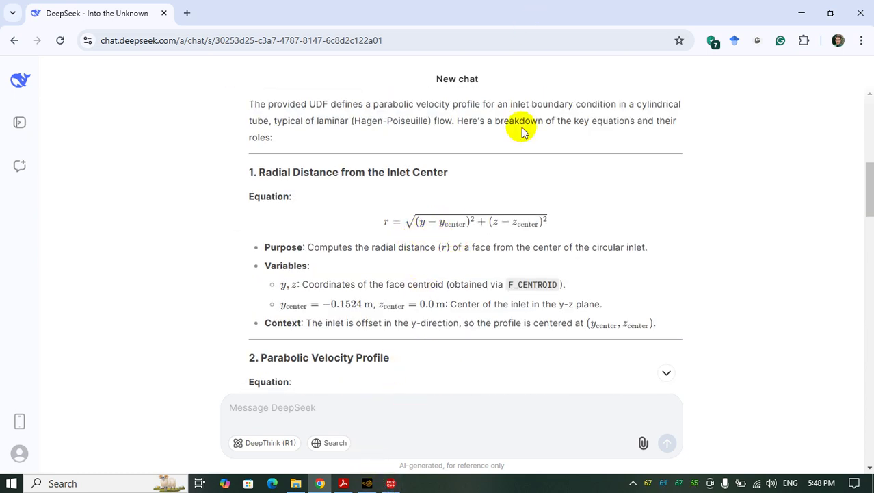
pyautogui.click(299, 483)
pyautogui.click(391, 484)
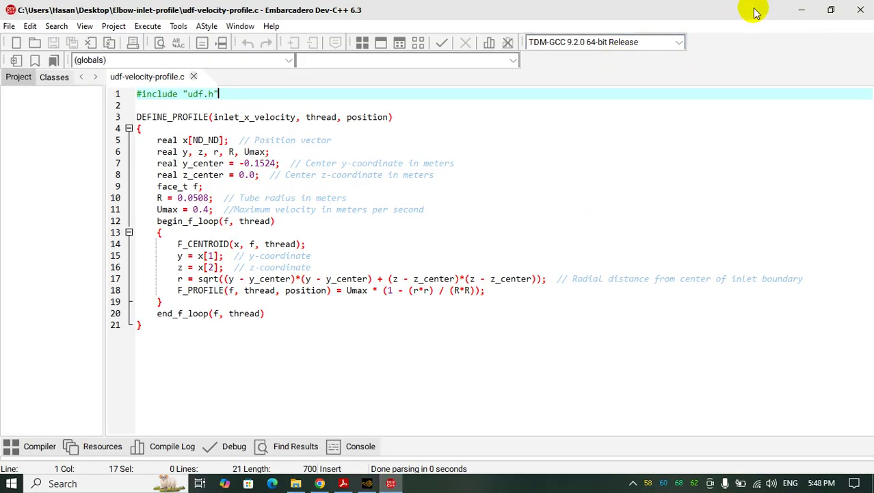
pyautogui.click(802, 10)
pyautogui.click(709, 24)
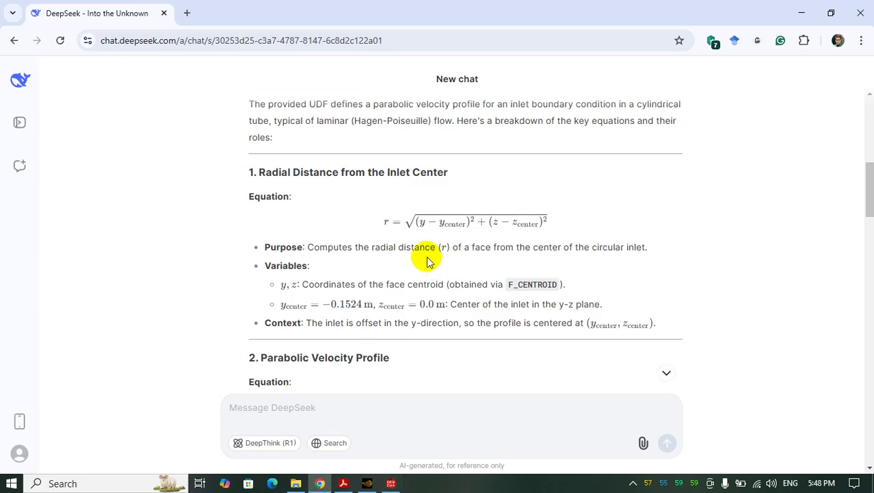
pyautogui.moveTo(257, 171); pyautogui.dragTo(449, 171)
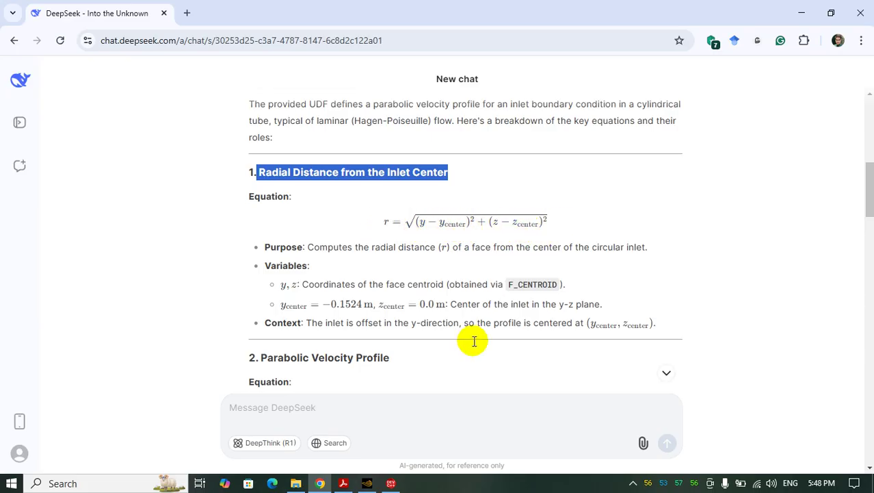
# Return to Dev-C++ and examine the inlet_x_velocity profile definition, the F_CENTROID call, the radial distance formula and the F_PROFILE call
pyautogui.click(391, 483)
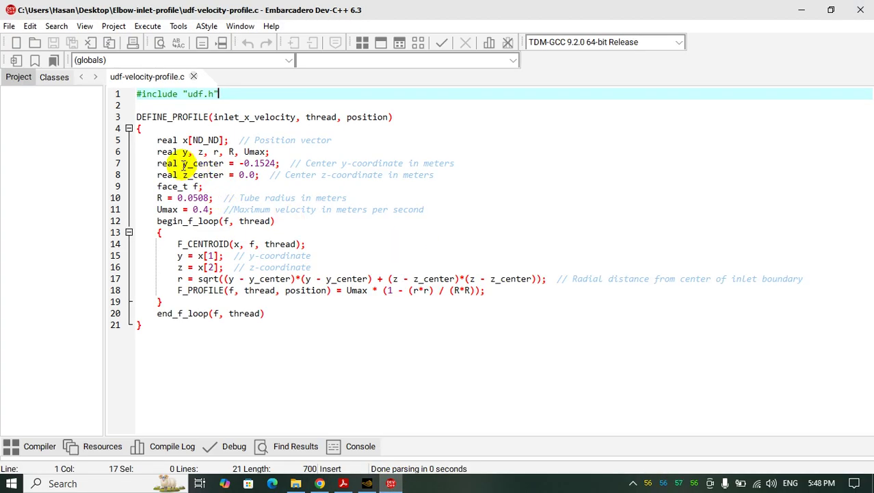
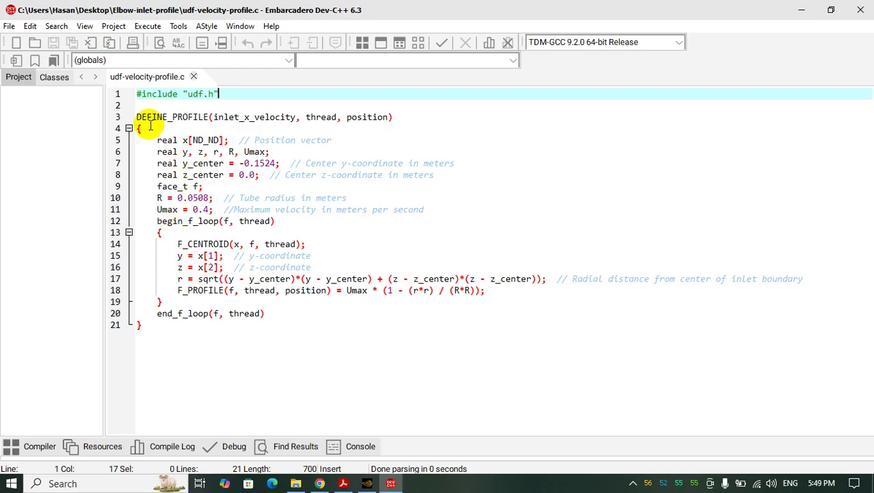
pyautogui.moveTo(136, 117); pyautogui.dragTo(296, 117)
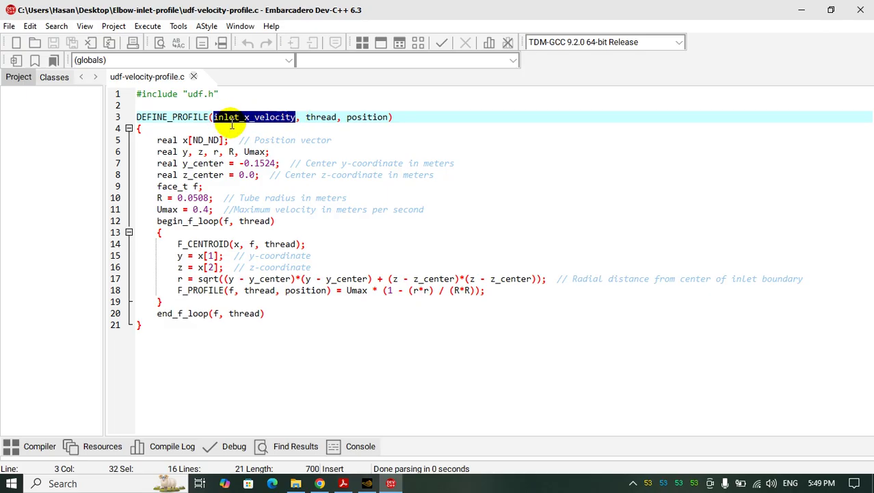
pyautogui.click(282, 129)
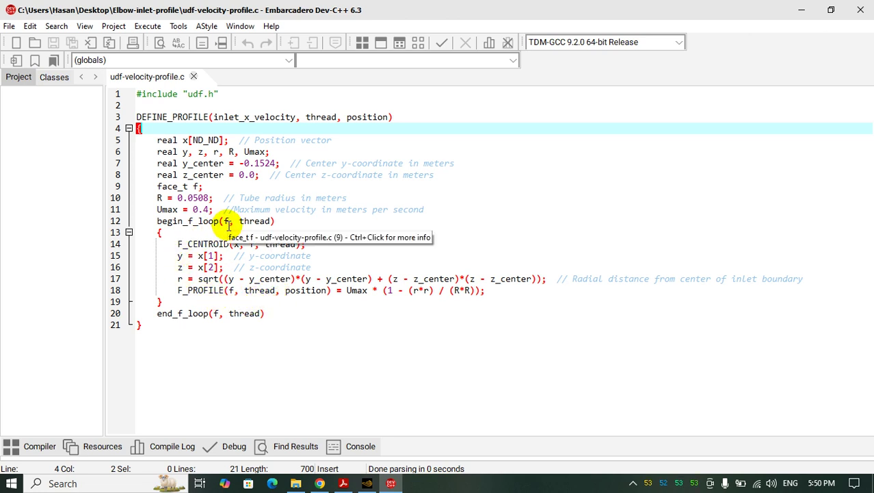
pyautogui.doubleClick(181, 245)
pyautogui.click(235, 245)
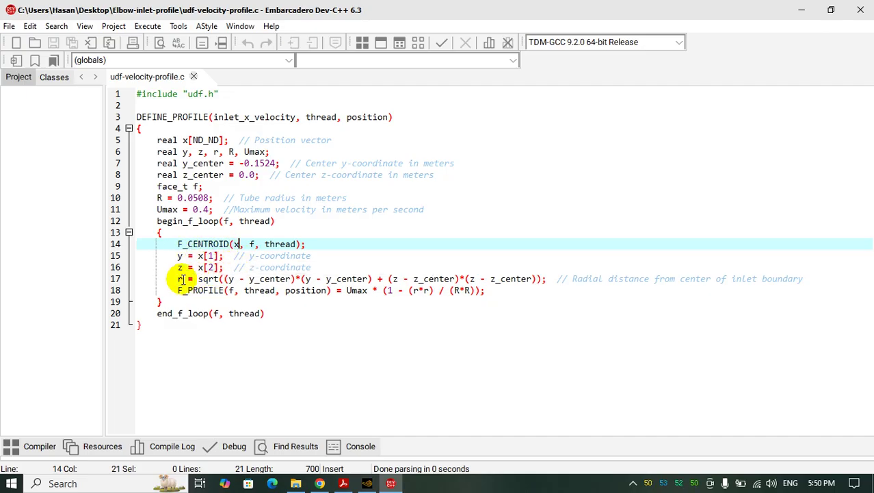
pyautogui.moveTo(179, 278); pyautogui.dragTo(547, 279)
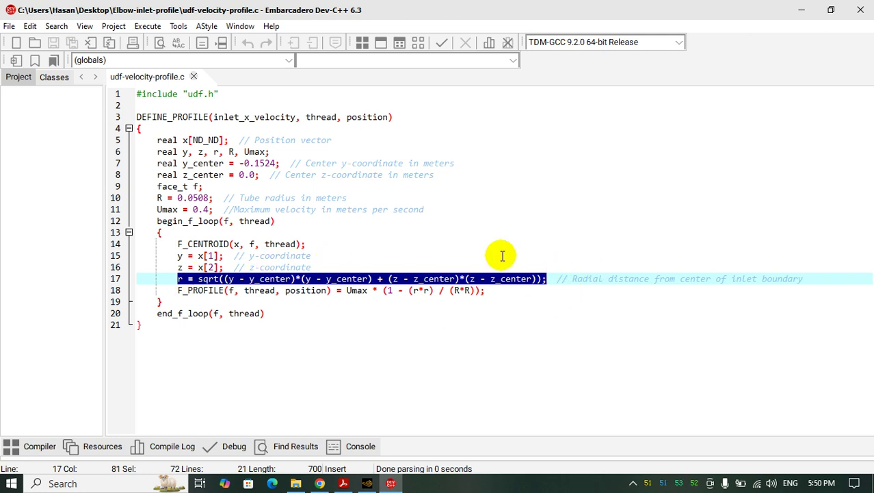
pyautogui.moveTo(177, 290); pyautogui.dragTo(331, 292)
# Switch to the DeepSeek chat in Chrome and review the Parabolic Velocity Profile equation and its variables
pyautogui.click(319, 483)
pyautogui.scroll(-4, 416, 280)
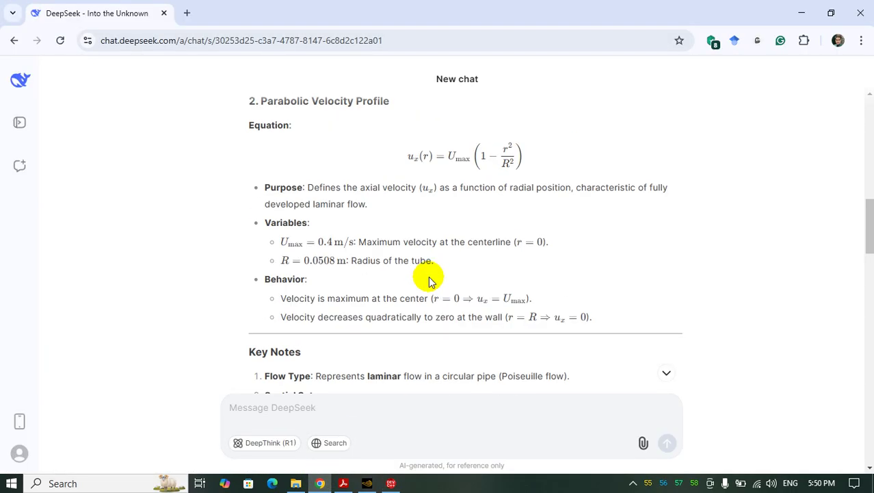
pyautogui.scroll(2, 438, 270)
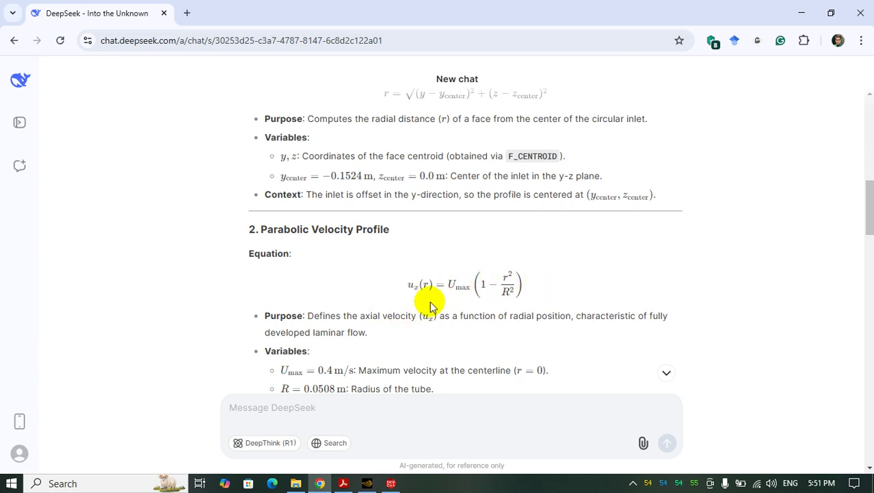
# Return to Dev-C++ and examine the Umax velocity expression in line 18 and the end_f_loop statement
pyautogui.click(801, 13)
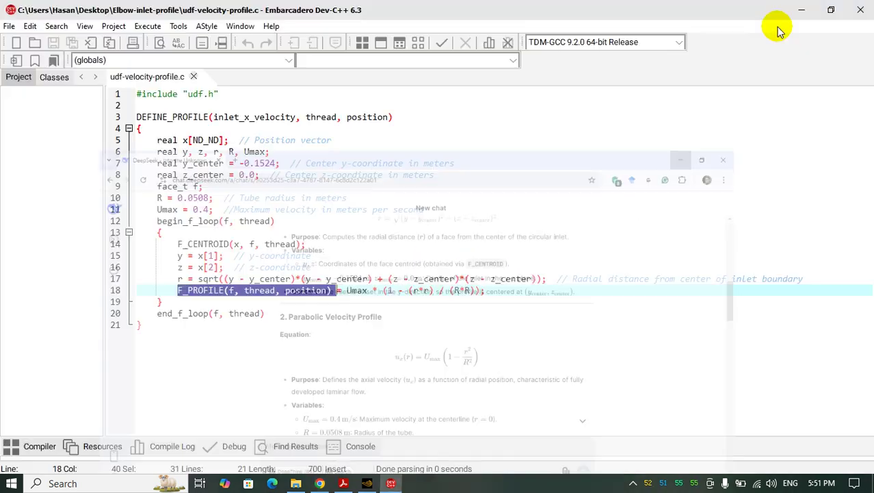
pyautogui.moveTo(337, 291); pyautogui.dragTo(504, 293)
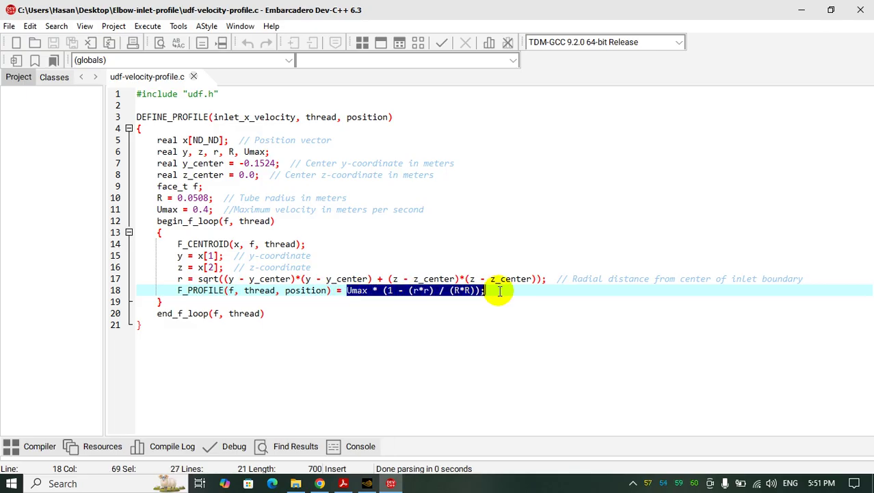
pyautogui.click(500, 292)
pyautogui.moveTo(159, 314); pyautogui.dragTo(288, 313)
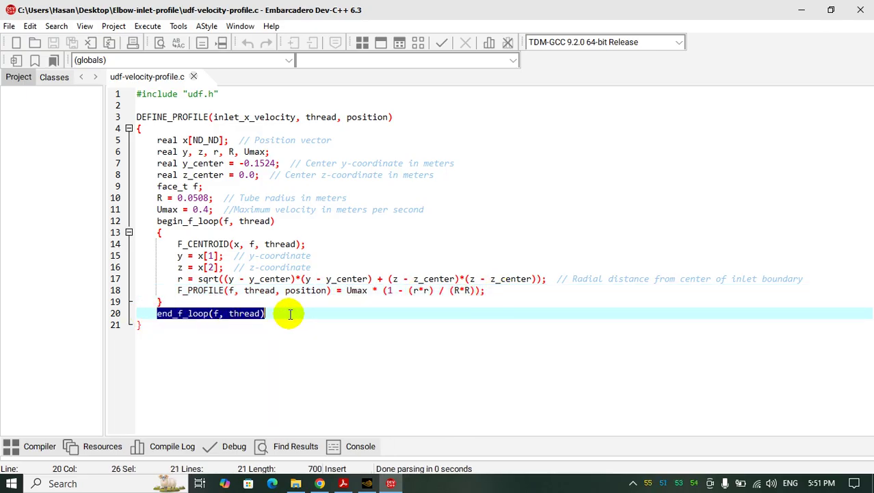
pyautogui.click(288, 313)
pyautogui.click(282, 349)
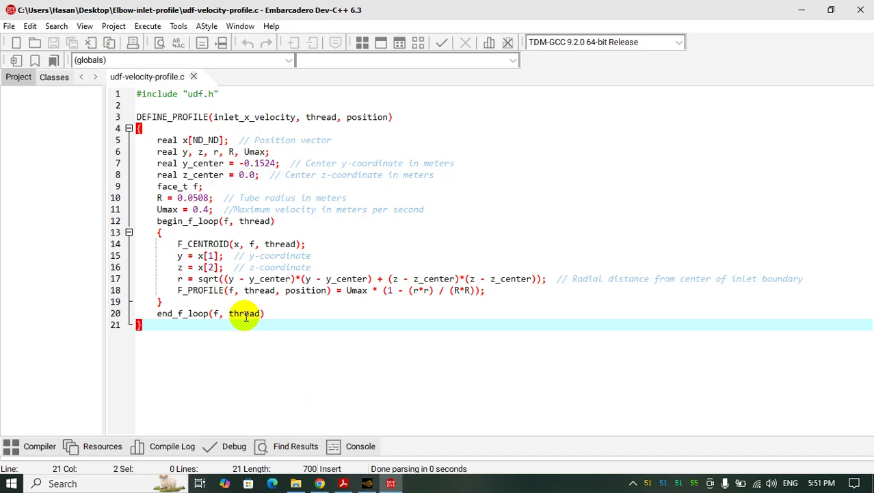
pyautogui.moveTo(346, 291); pyautogui.dragTo(482, 290)
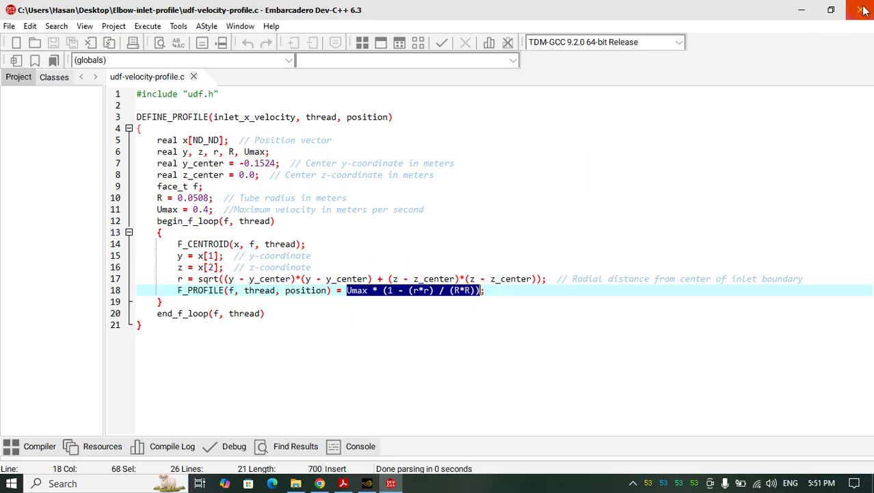
# Switch to Fluent and show the available options for loading user-defined functions
pyautogui.click(802, 10)
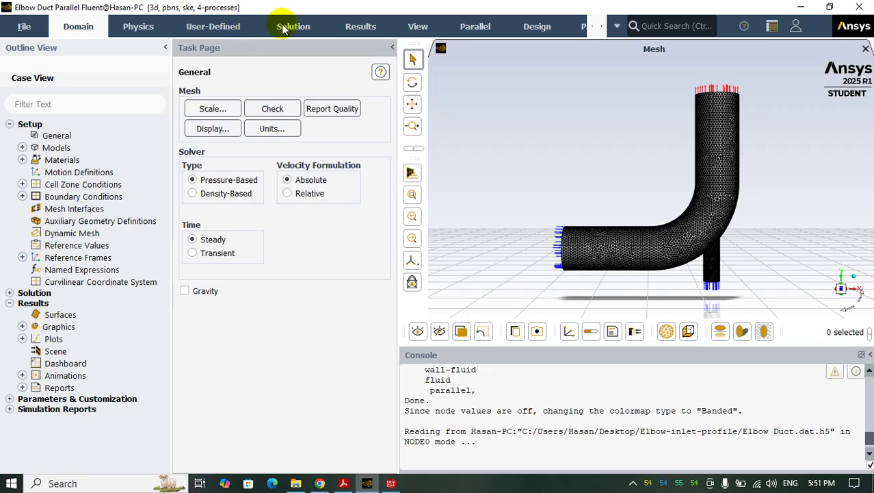
pyautogui.click(223, 32)
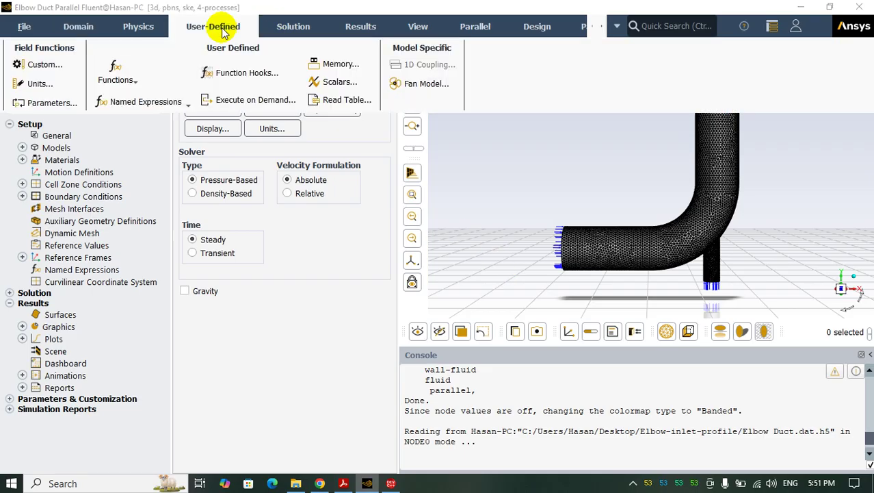
pyautogui.click(130, 75)
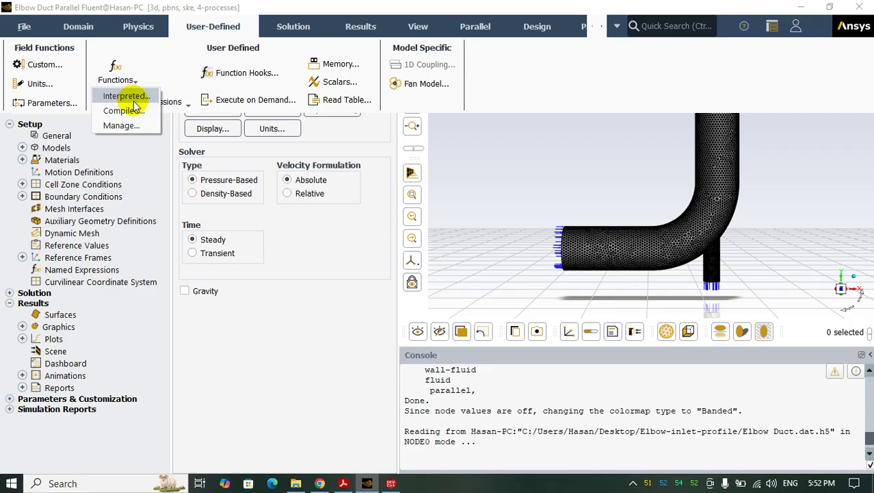
# Switch back to Dev-C++ and examine the y-coordinate and z-coordinate comments in the face loop
pyautogui.click(390, 483)
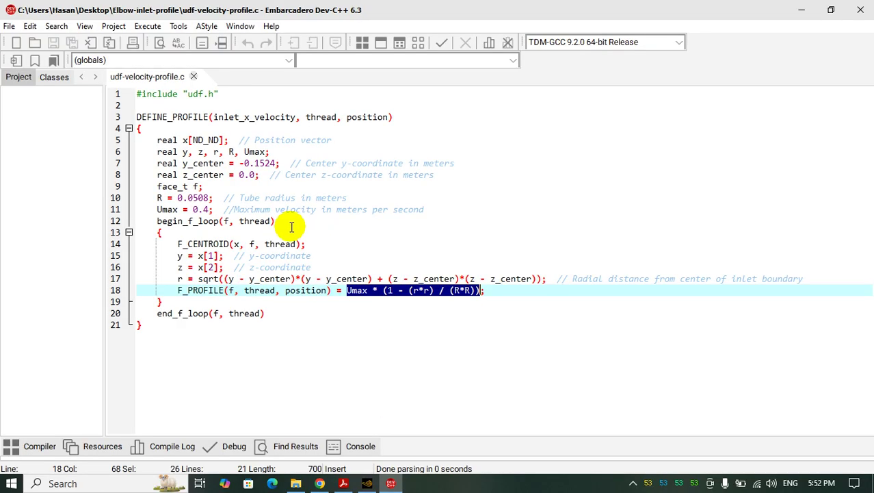
pyautogui.moveTo(249, 256); pyautogui.dragTo(300, 267)
pyautogui.click(322, 266)
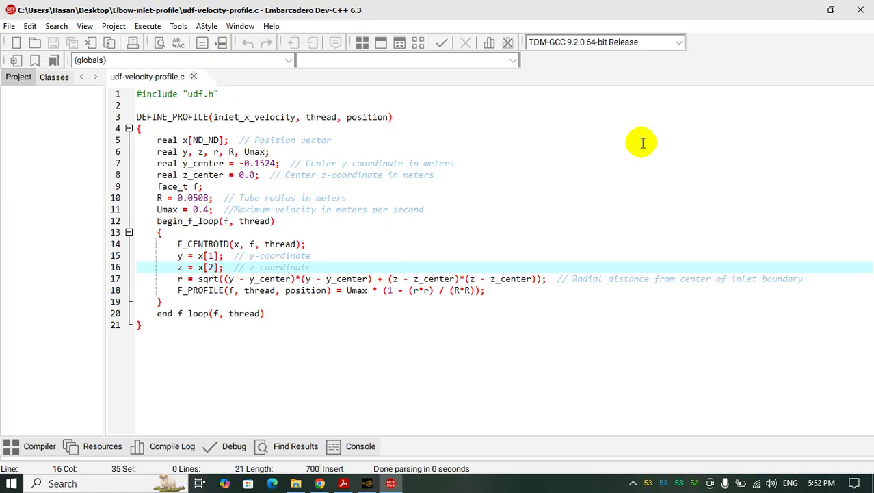
# In Fluent, open the compiled UDF settings and choose udf-velocity-profile.c from Elbow-inlet-profile as the source file
pyautogui.click(802, 9)
pyautogui.click(212, 26)
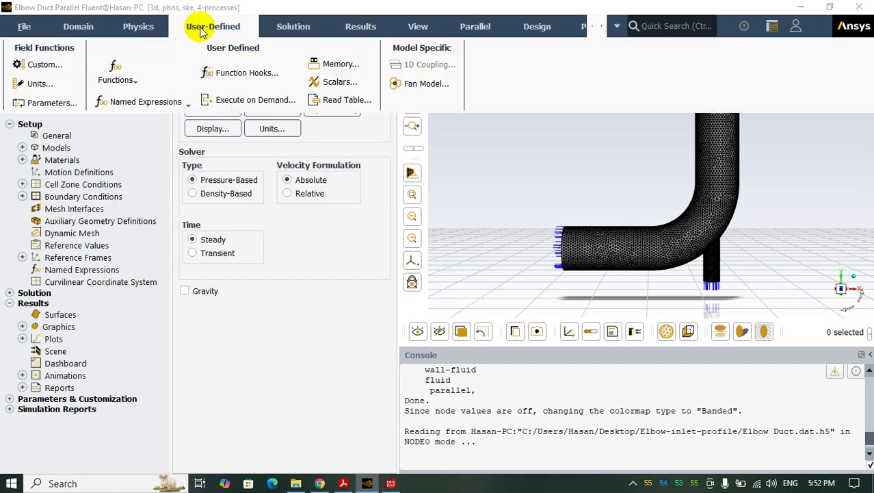
pyautogui.click(115, 71)
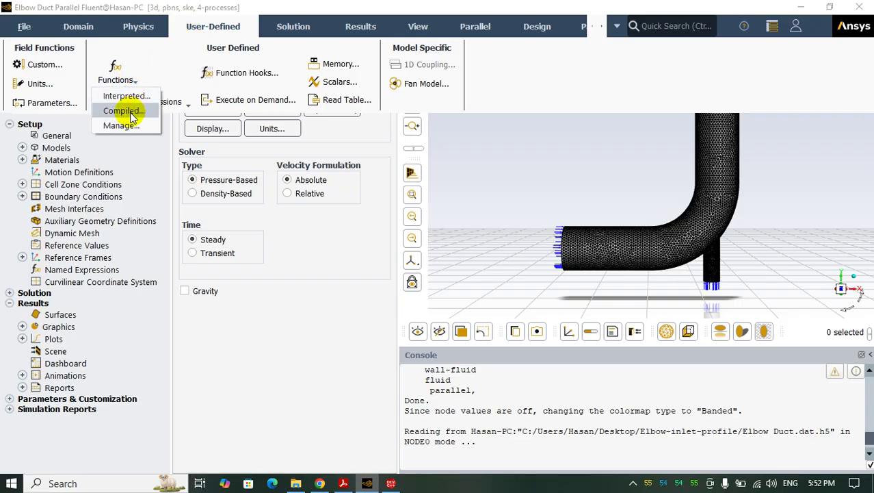
pyautogui.click(124, 110)
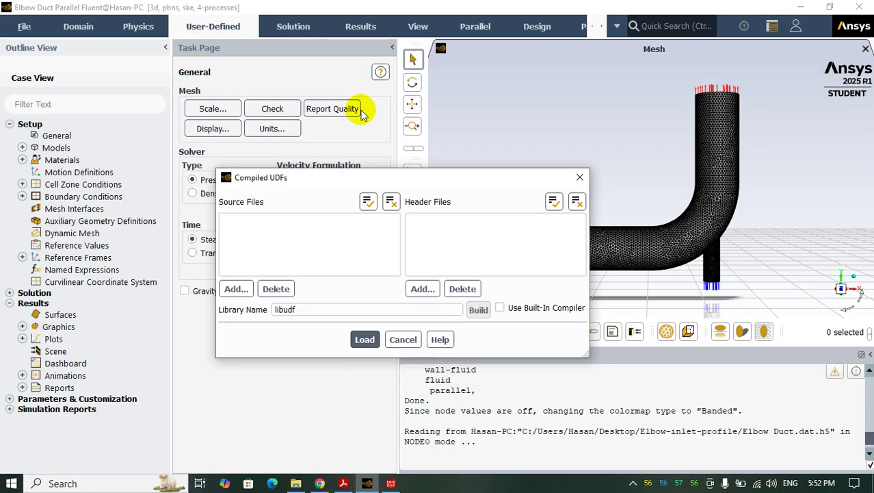
pyautogui.click(236, 288)
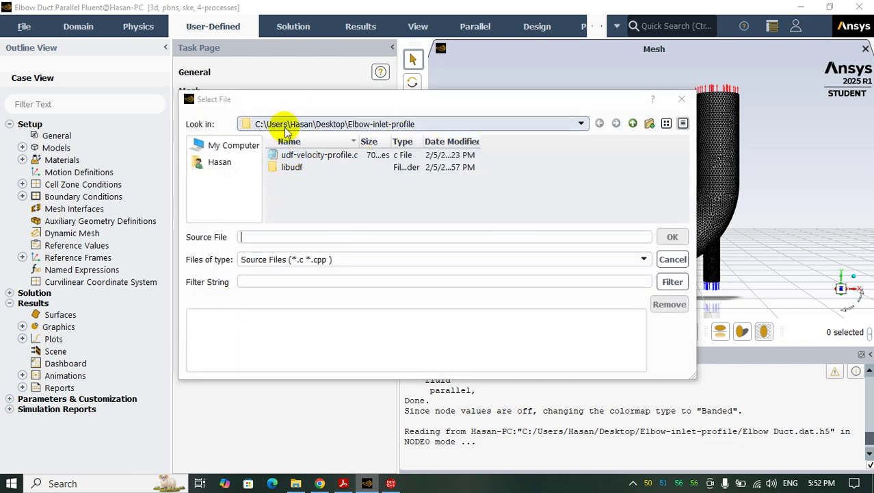
pyautogui.doubleClick(315, 155)
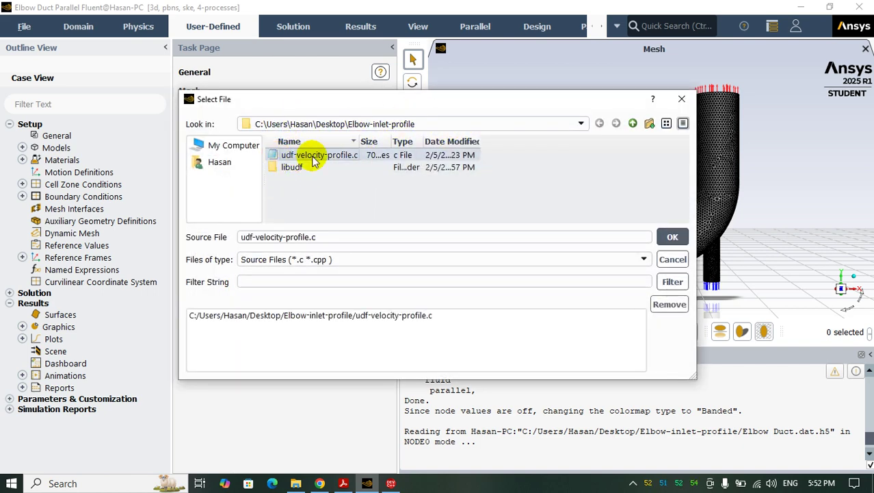
# Delete the existing libudf folder from the Elbow-inlet-profile directory
pyautogui.click(291, 167)
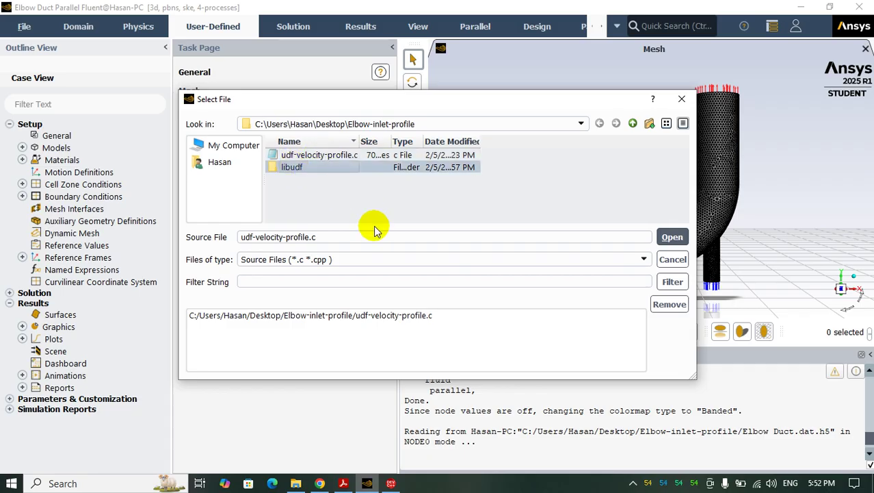
pyautogui.press('Delete')
pyautogui.click(429, 258)
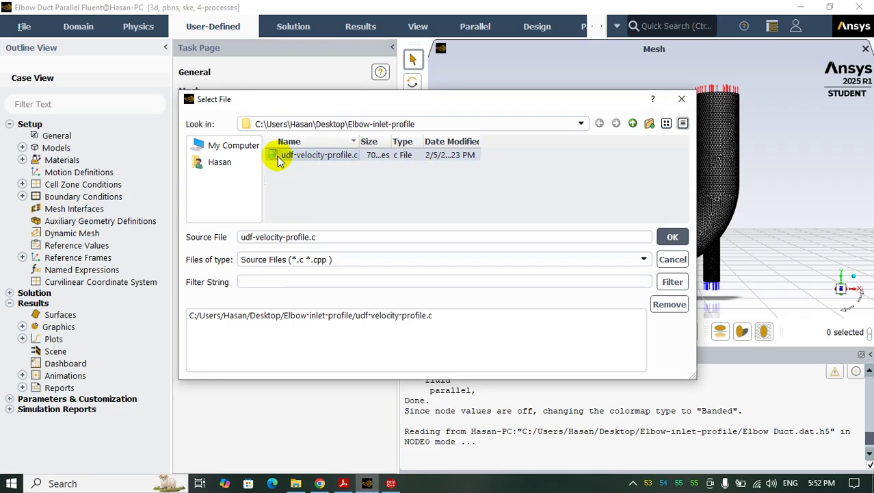
# Accept the chosen source file and build the libudf library, confirming that the build may proceed
pyautogui.click(672, 237)
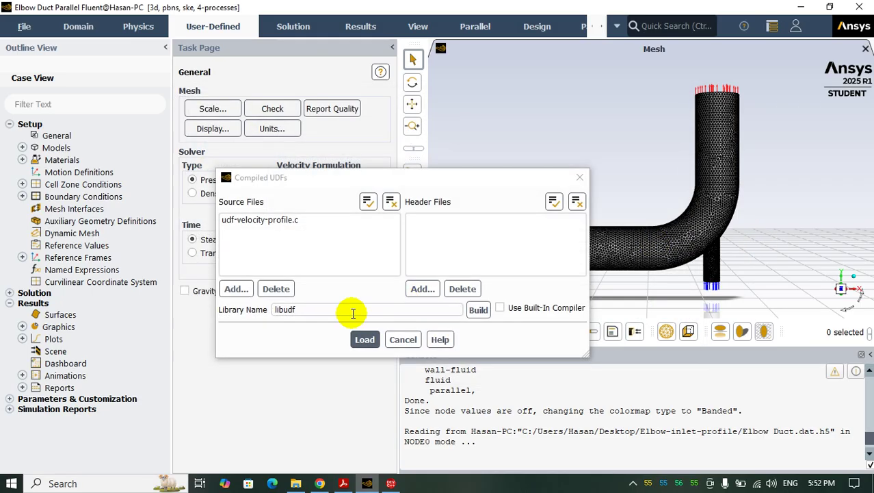
pyautogui.click(477, 311)
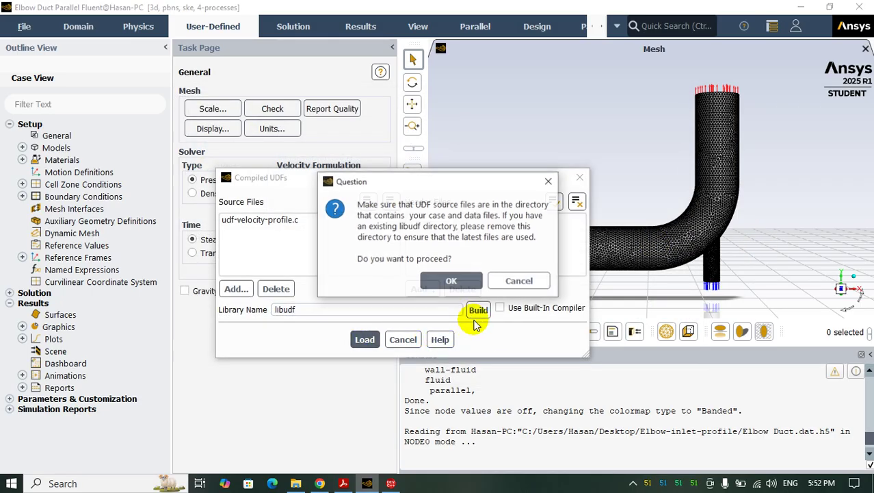
pyautogui.click(451, 283)
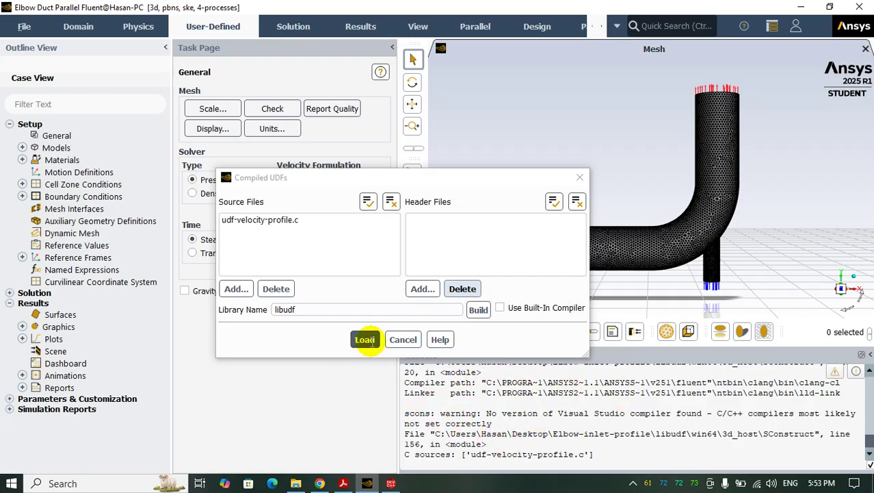
# Load the compiled libudf library and assign udf inlet_x_velocity::libudf as the X-Velocity of velocity-inlet-large
pyautogui.click(367, 340)
pyautogui.click(367, 340)
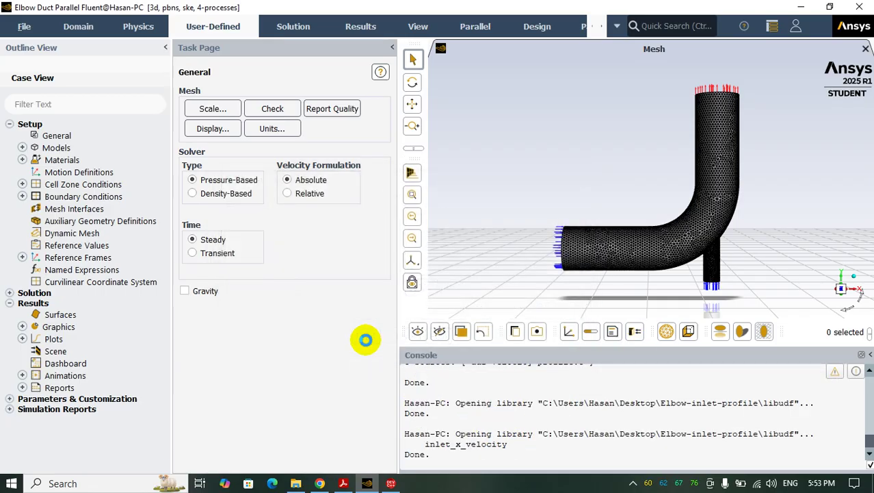
pyautogui.doubleClick(67, 197)
pyautogui.click(216, 148)
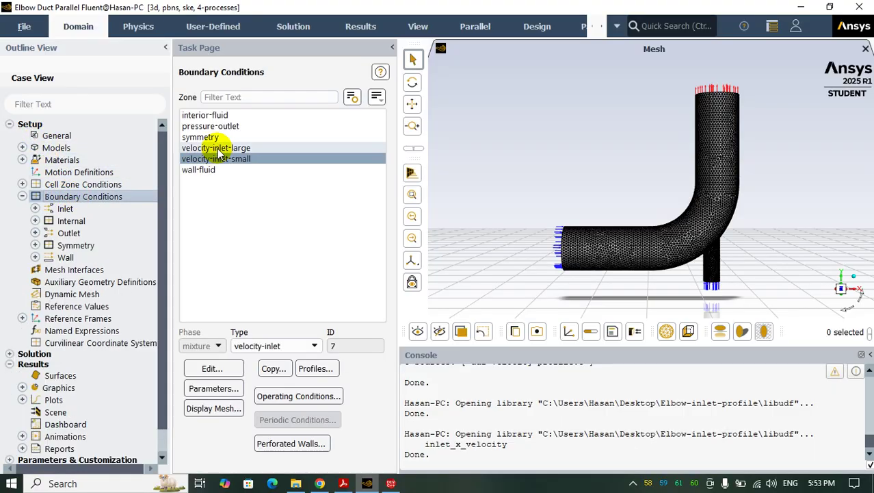
pyautogui.click(213, 368)
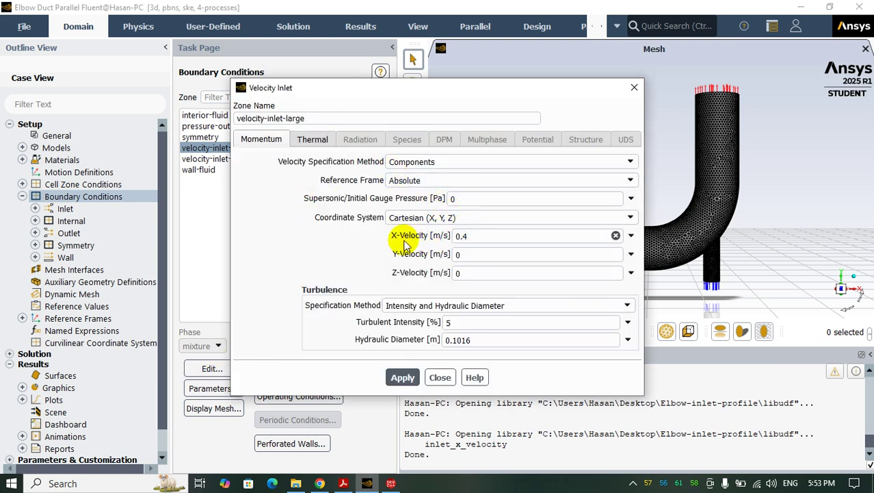
pyautogui.click(630, 236)
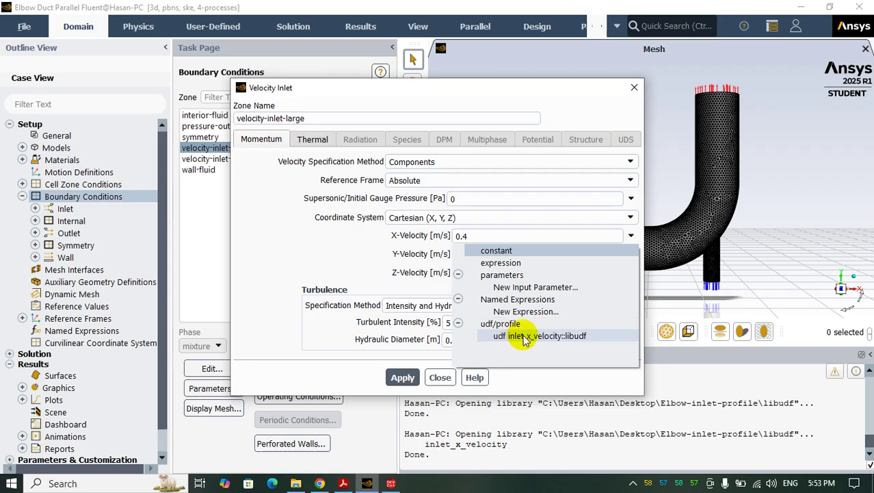
pyautogui.click(553, 336)
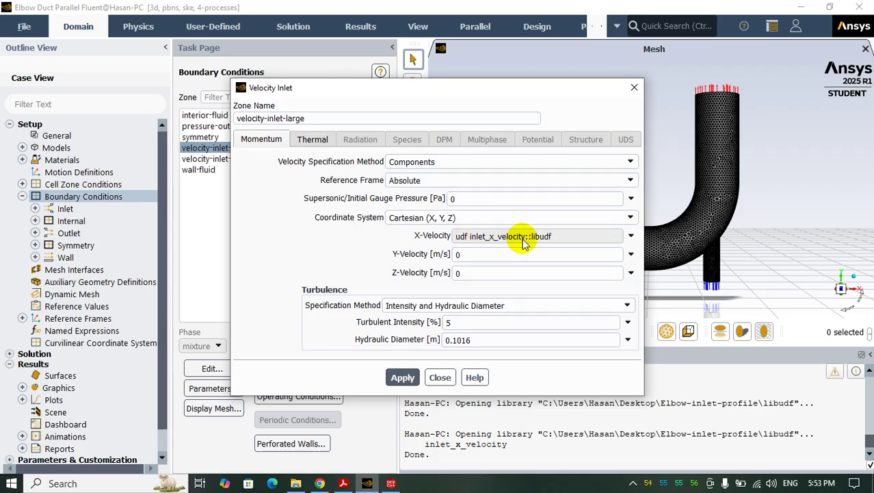
pyautogui.click(440, 377)
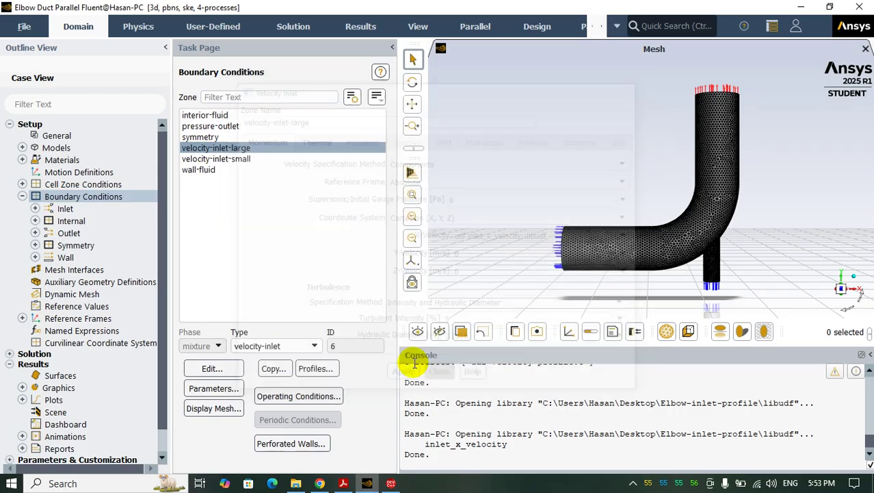
# Initialize the solution with the Hybrid Initialization method
pyautogui.click(22, 196)
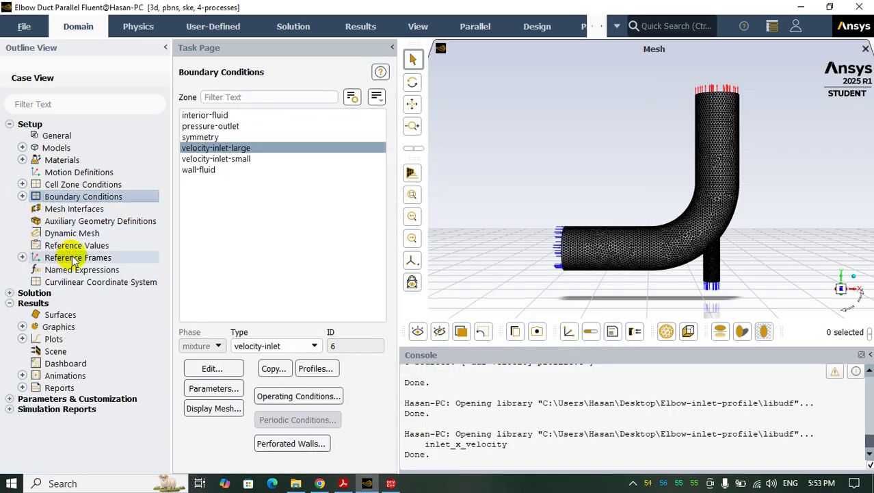
pyautogui.click(9, 302)
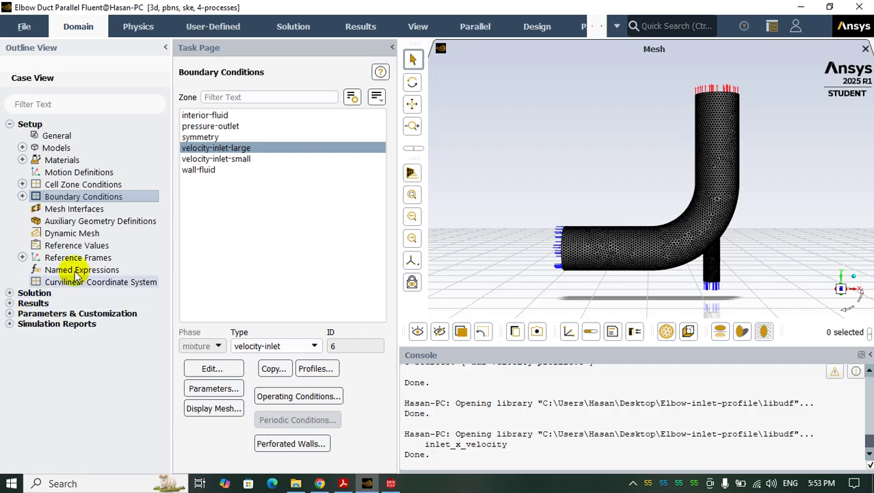
pyautogui.click(9, 293)
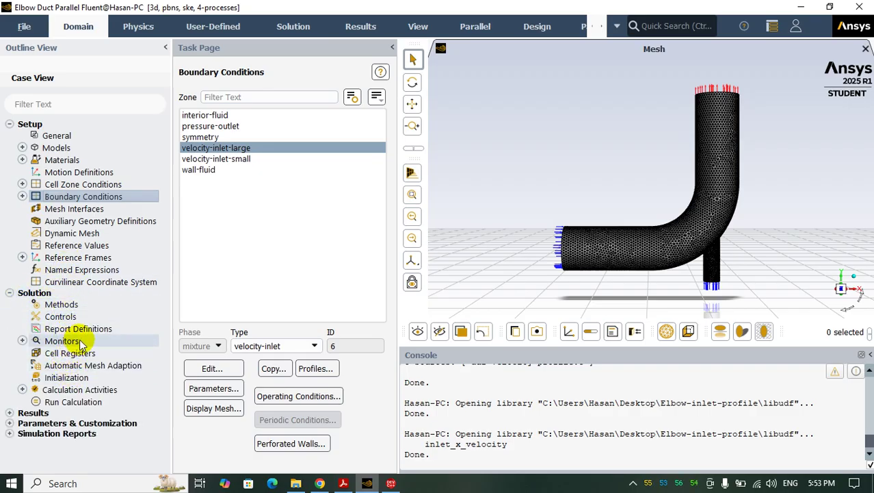
pyautogui.click(67, 377)
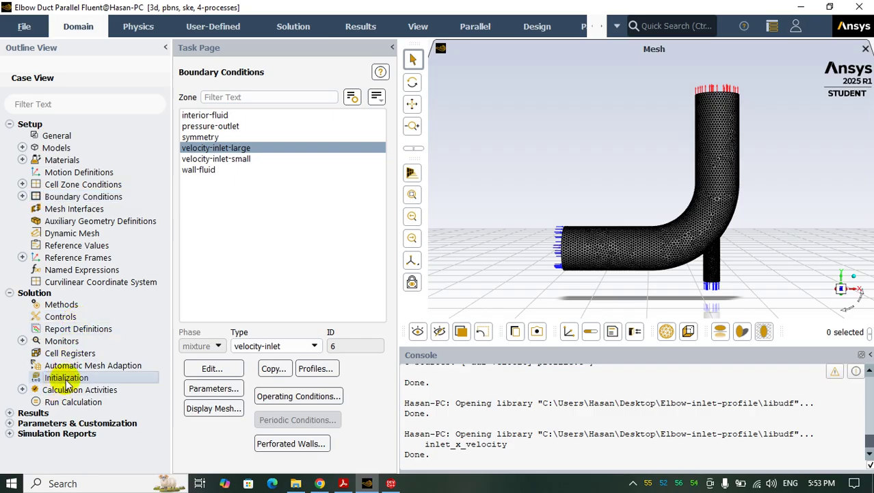
pyautogui.click(266, 144)
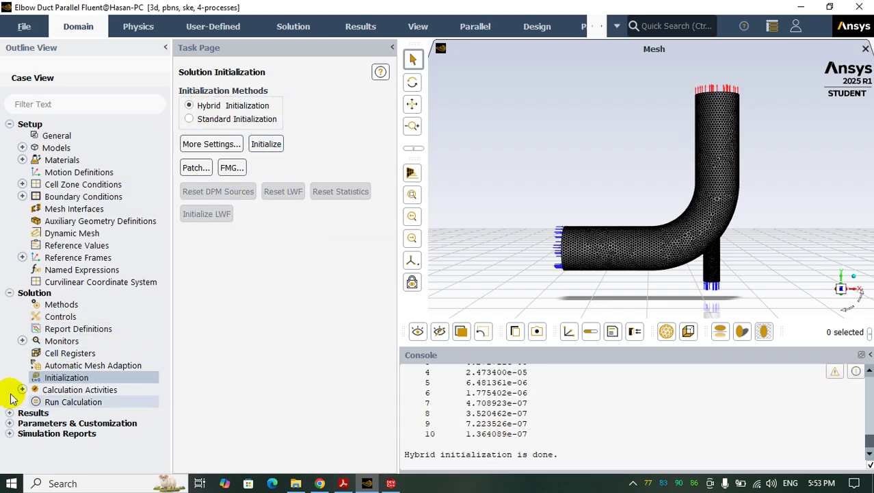
# Run the calculation for 300 iterations and acknowledge its completion
pyautogui.click(66, 403)
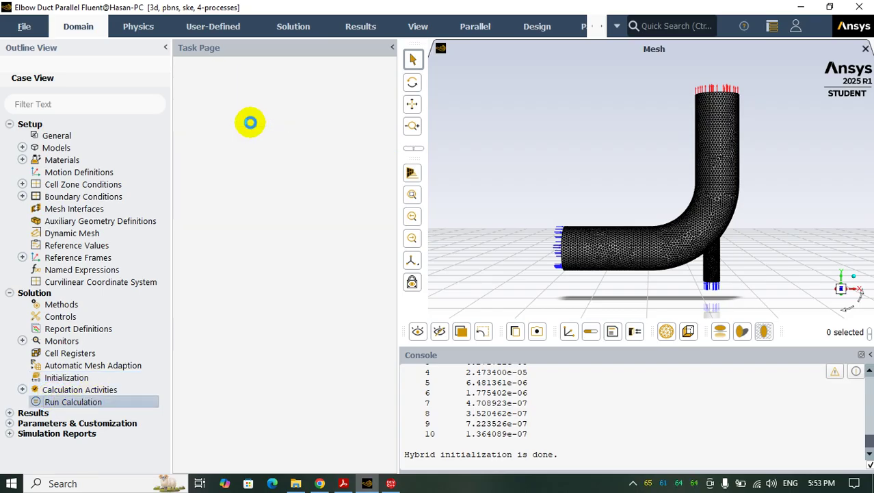
pyautogui.click(301, 330)
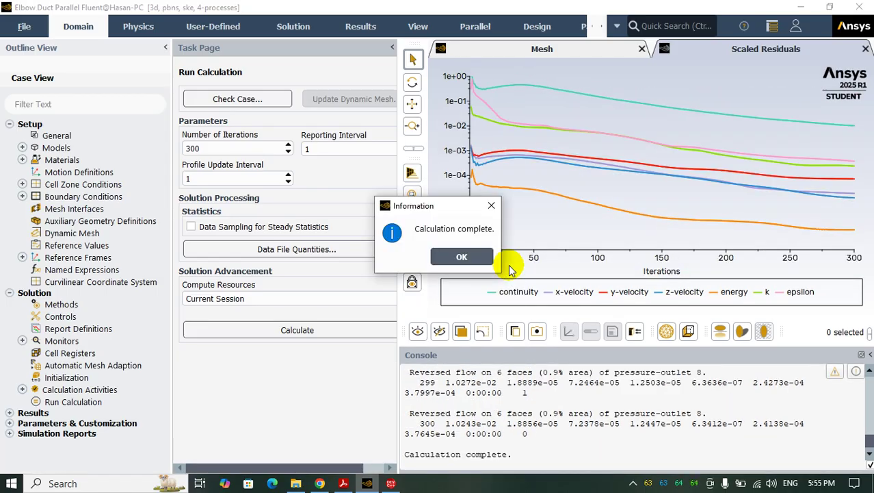
pyautogui.click(462, 259)
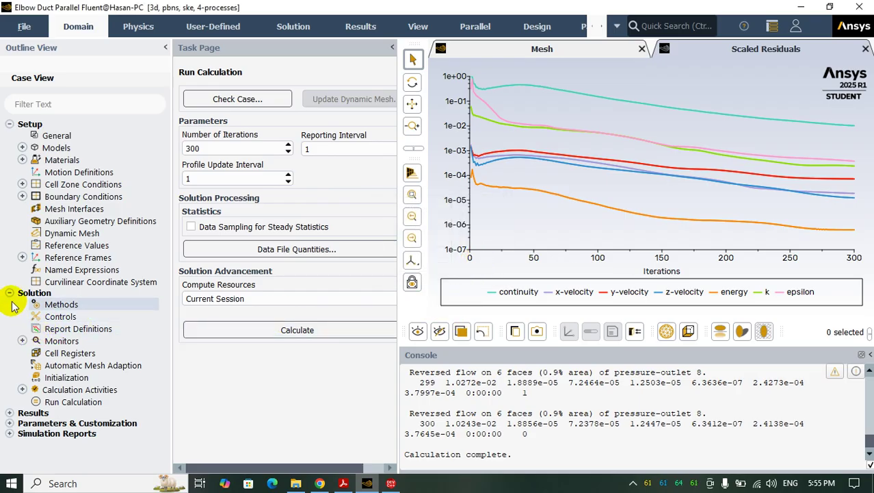
# Display contour-1 with filled velocity magnitude contours on the velocity-inlet-large surface and view the inlet face at an angle
pyautogui.click(22, 341)
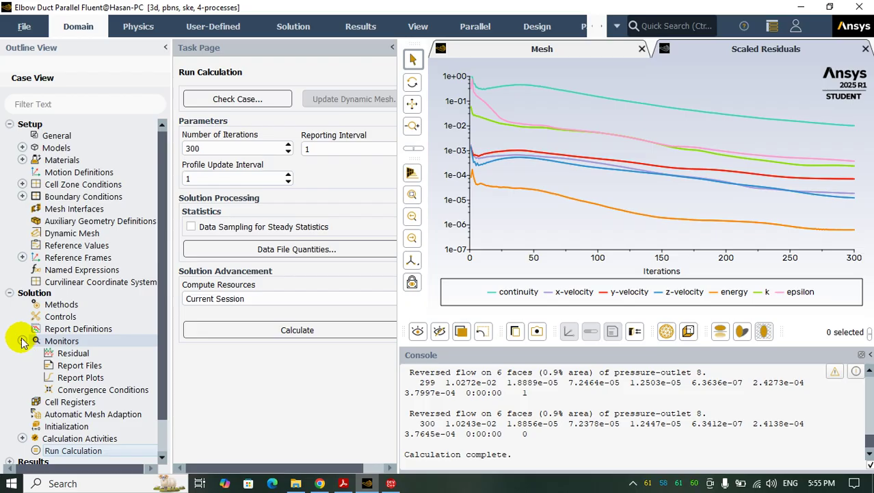
pyautogui.click(22, 340)
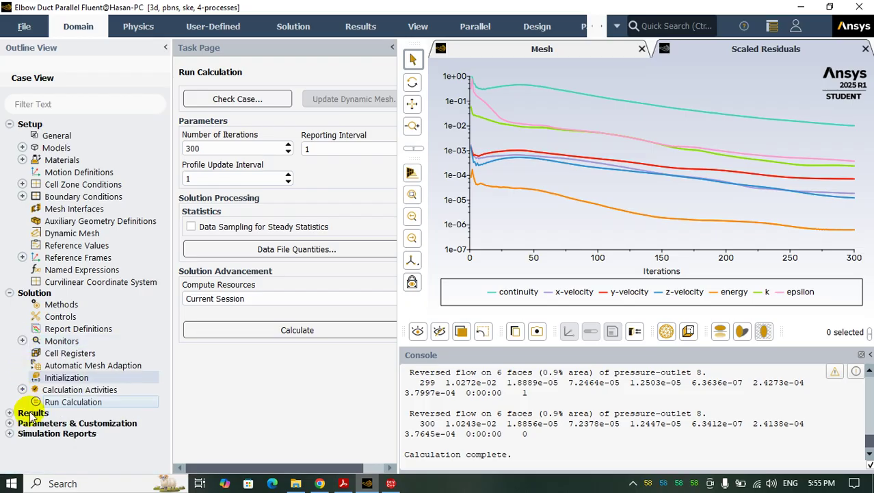
pyautogui.click(10, 413)
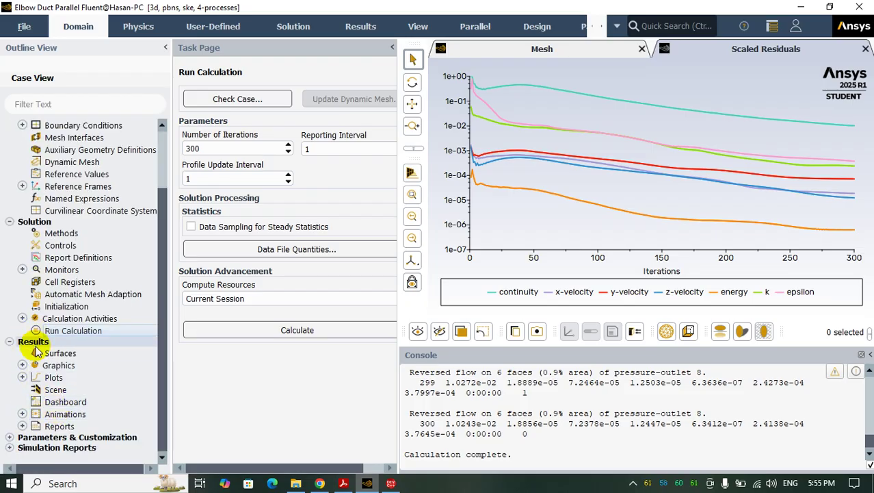
pyautogui.click(23, 364)
pyautogui.click(35, 389)
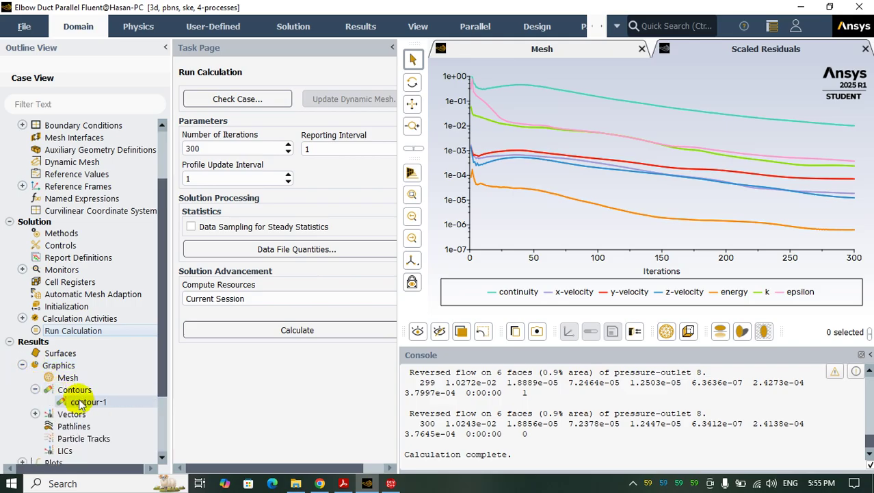
pyautogui.doubleClick(88, 401)
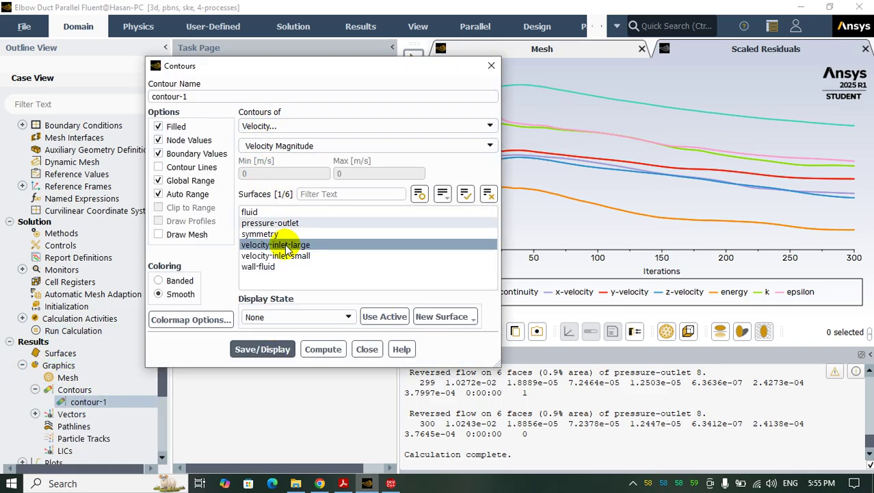
pyautogui.click(262, 349)
pyautogui.moveTo(401, 76); pyautogui.dragTo(237, 64)
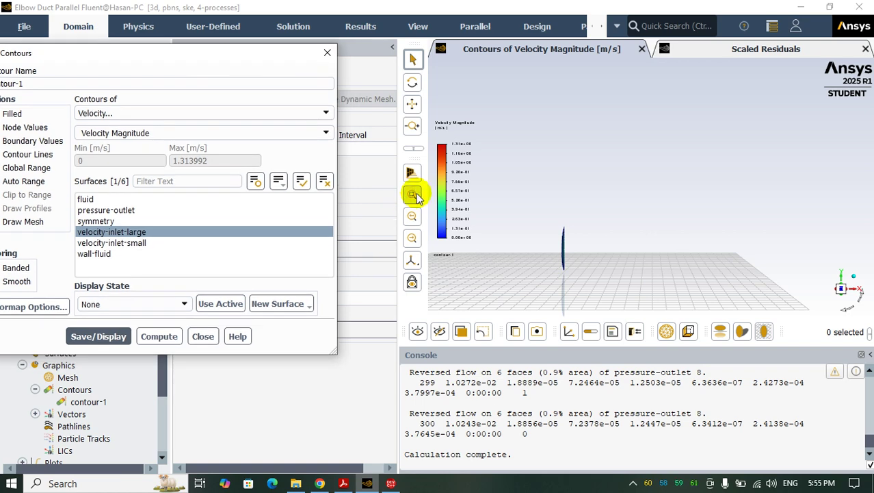
pyautogui.moveTo(593, 238); pyautogui.dragTo(580, 195)
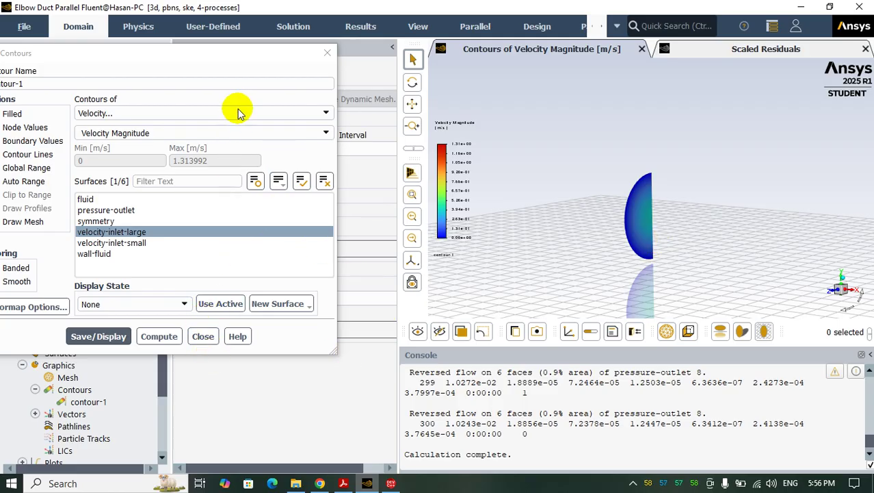
# Mirror the displayed inlet contour about the symmetry plane in the view settings
pyautogui.moveTo(248, 53); pyautogui.dragTo(375, 38)
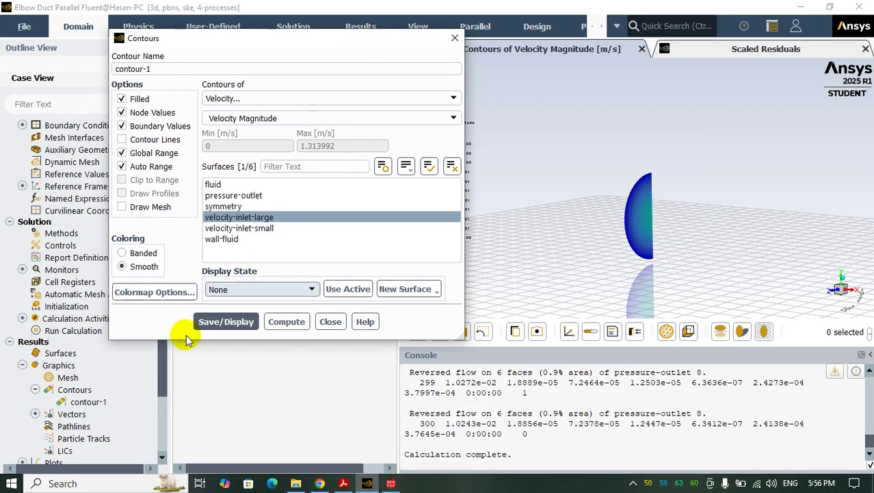
pyautogui.doubleClick(55, 366)
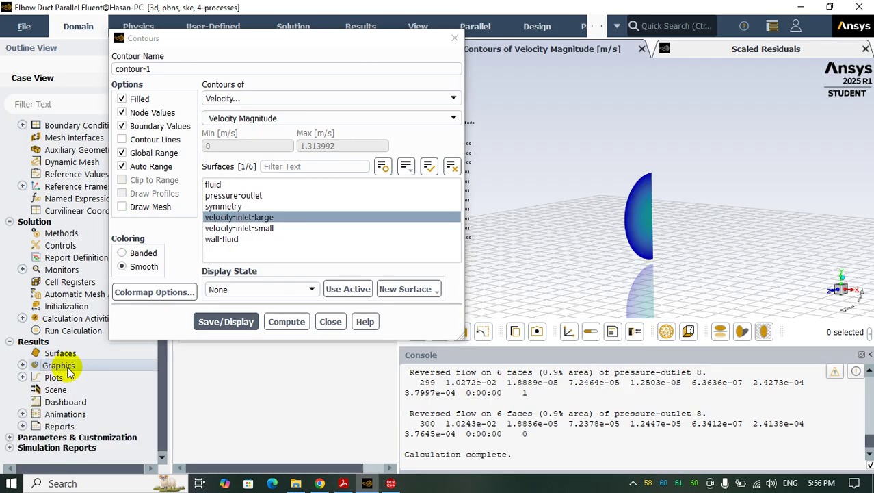
pyautogui.click(454, 38)
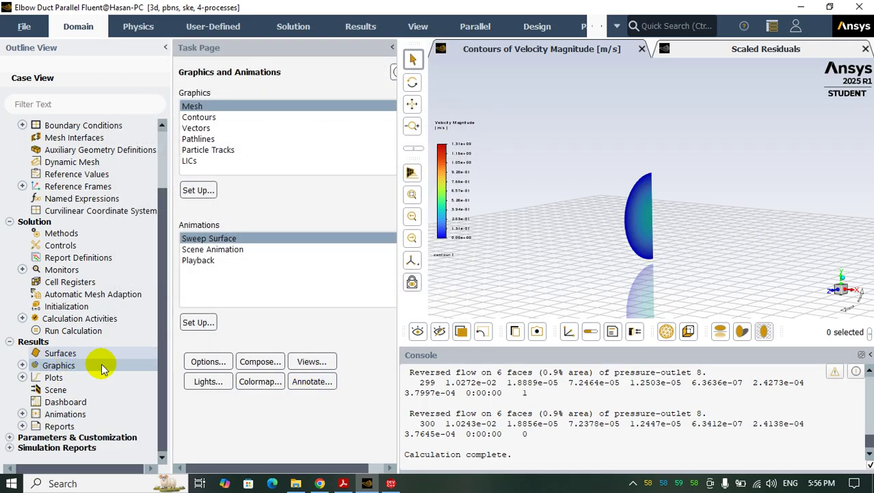
pyautogui.click(313, 365)
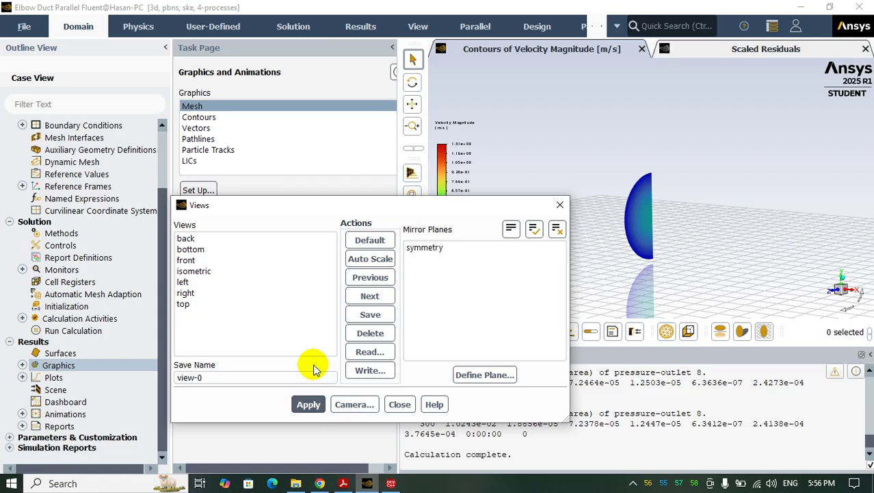
pyautogui.click(427, 250)
pyautogui.click(426, 250)
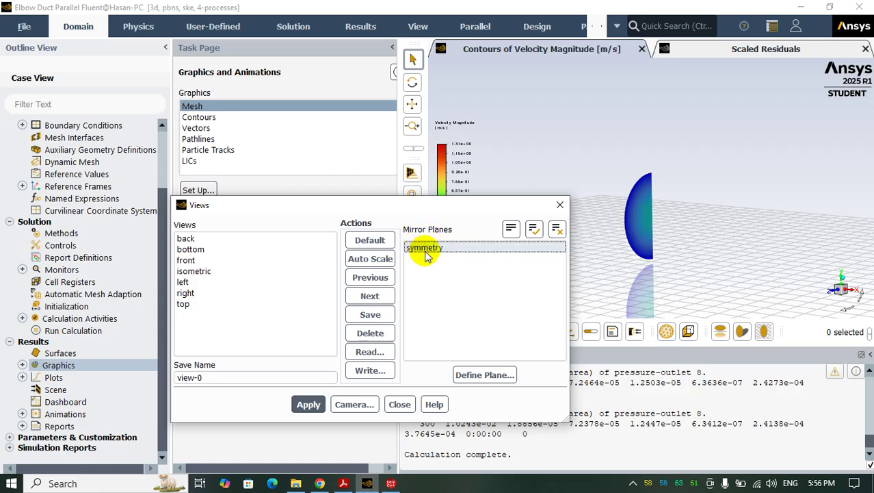
pyautogui.click(427, 250)
pyautogui.click(308, 404)
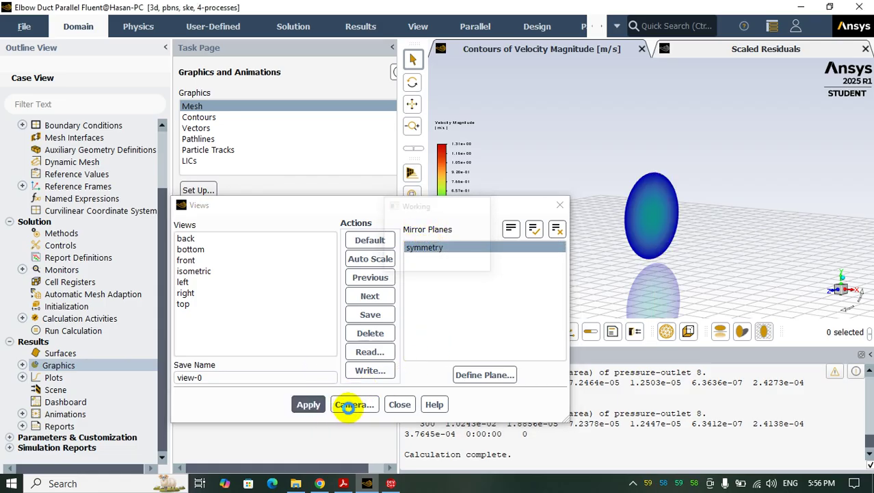
pyautogui.click(398, 403)
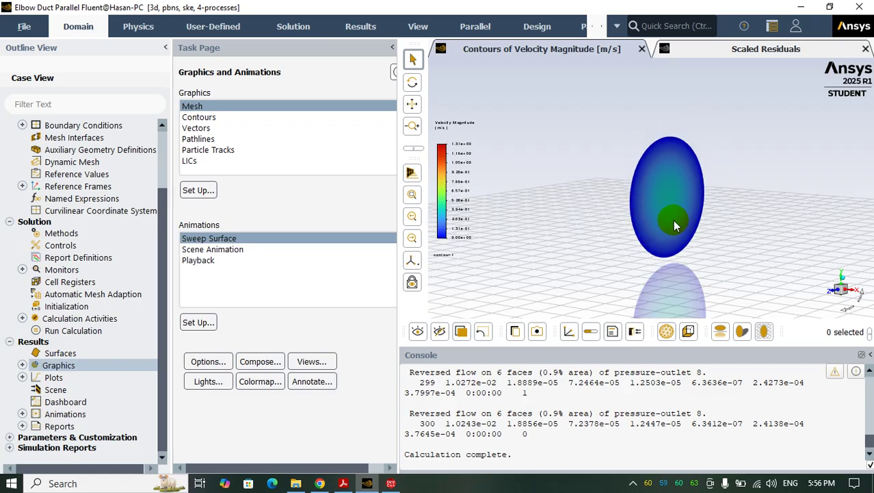
# Display vector-1 velocity vectors on velocity-inlet-large and view the inlet profile from the side
pyautogui.click(22, 364)
pyautogui.doubleClick(79, 402)
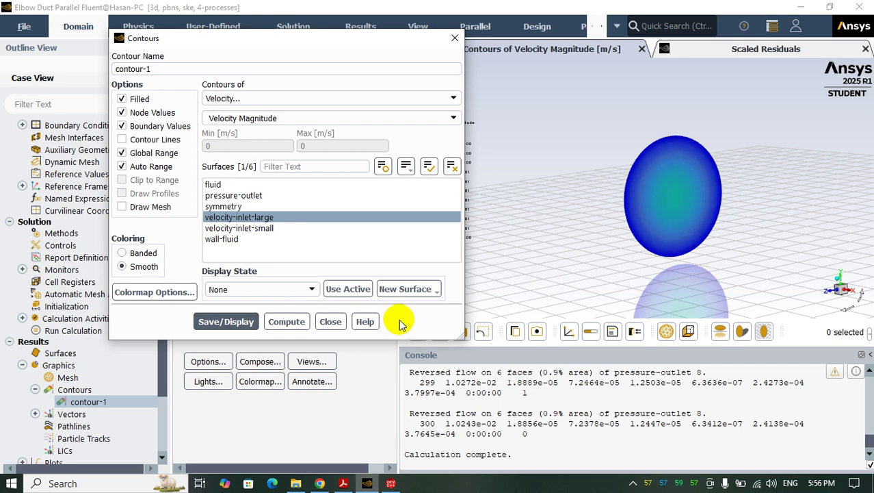
pyautogui.click(330, 322)
pyautogui.click(35, 414)
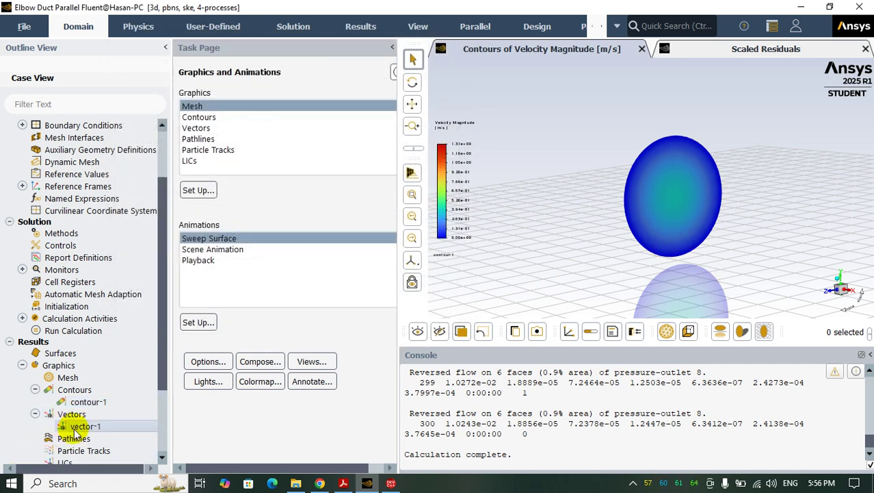
pyautogui.doubleClick(75, 427)
pyautogui.click(284, 385)
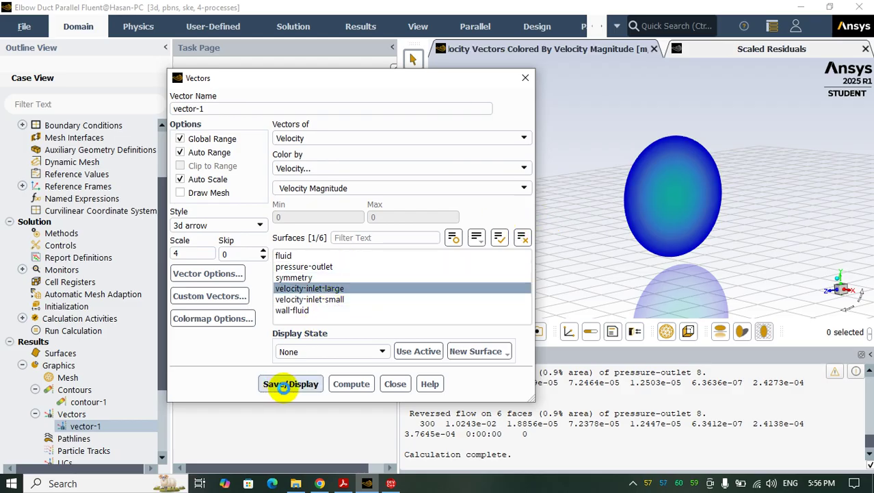
pyautogui.moveTo(643, 231); pyautogui.dragTo(682, 250)
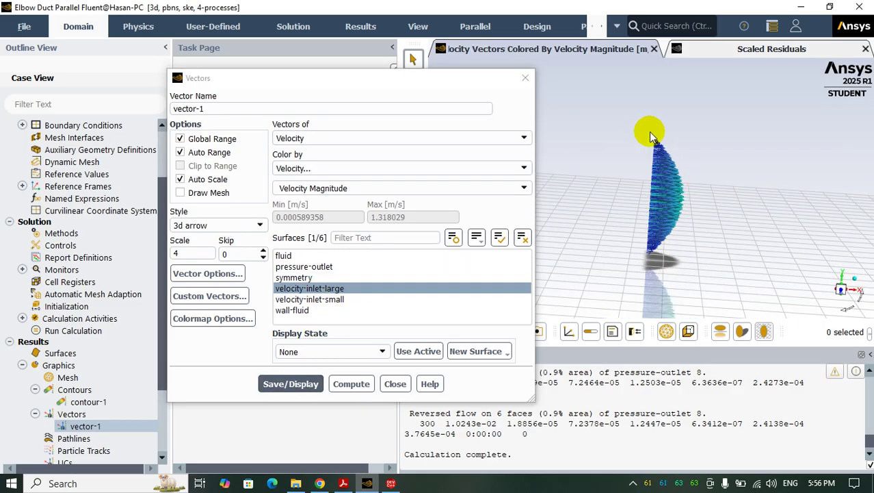
pyautogui.moveTo(661, 153); pyautogui.dragTo(655, 155)
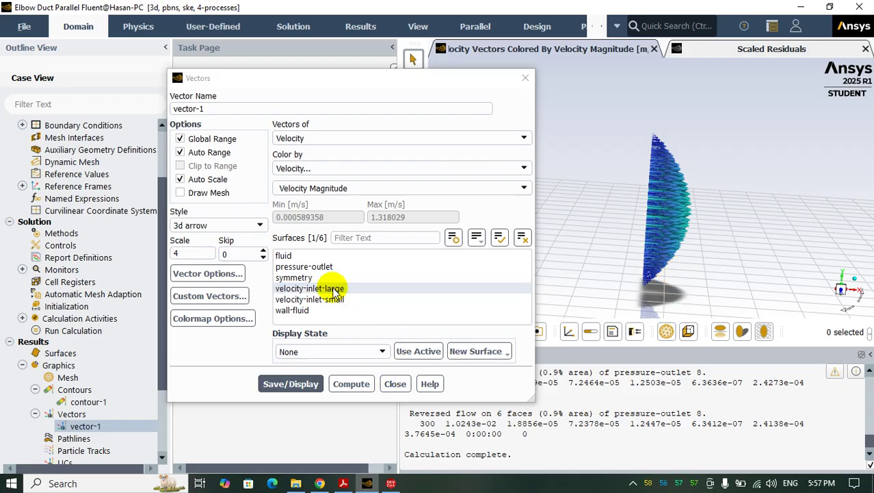
pyautogui.click(378, 384)
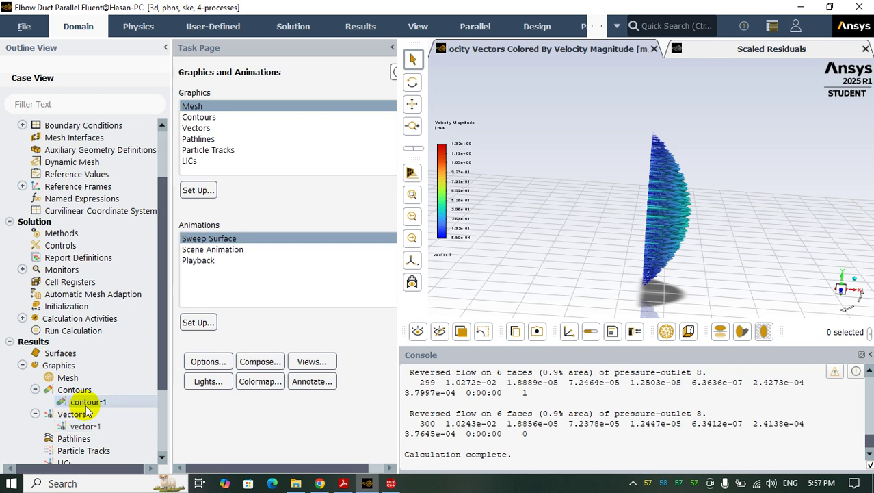
# Display contour-1 with velocity magnitude on the symmetry surface instead of velocity-inlet-large, and view the whole duct
pyautogui.doubleClick(88, 402)
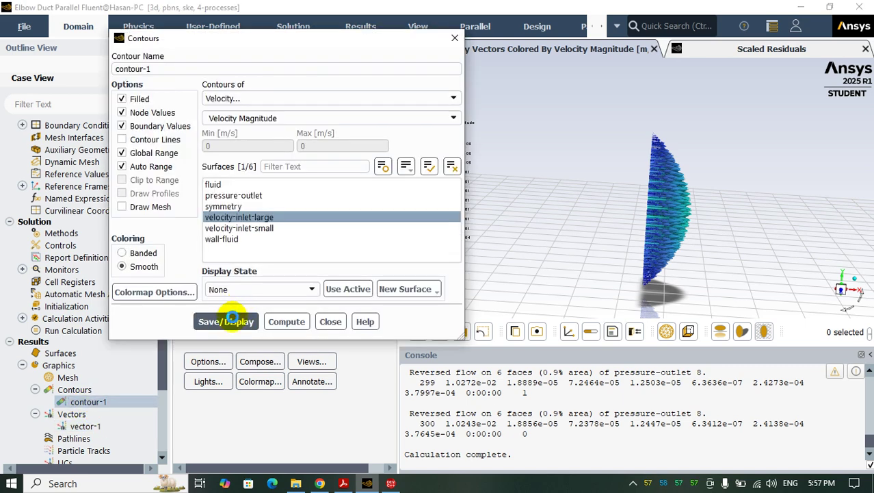
pyautogui.click(231, 206)
pyautogui.click(247, 217)
pyautogui.click(214, 321)
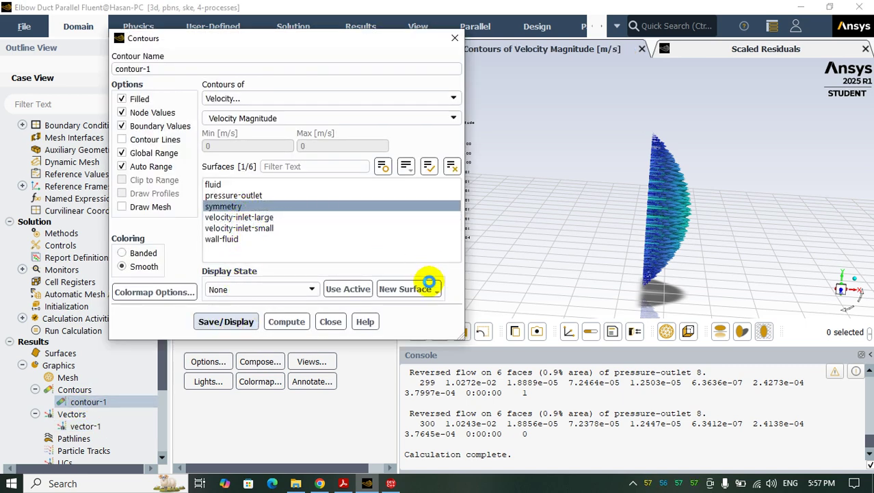
pyautogui.moveTo(286, 43); pyautogui.dragTo(132, 64)
pyautogui.click(412, 172)
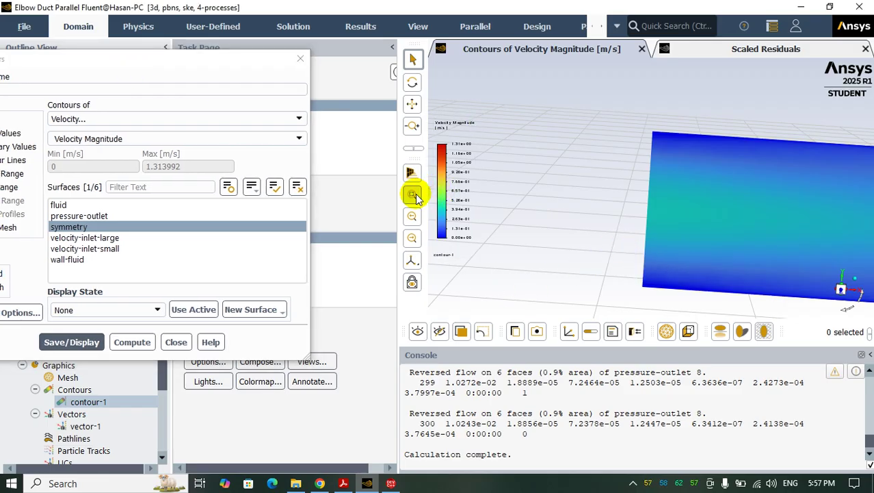
pyautogui.moveTo(713, 251); pyautogui.dragTo(704, 233)
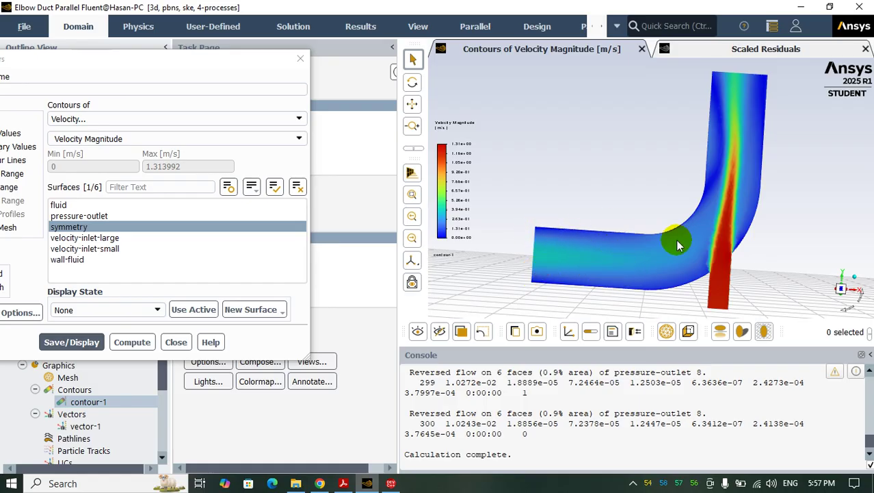
pyautogui.click(665, 265)
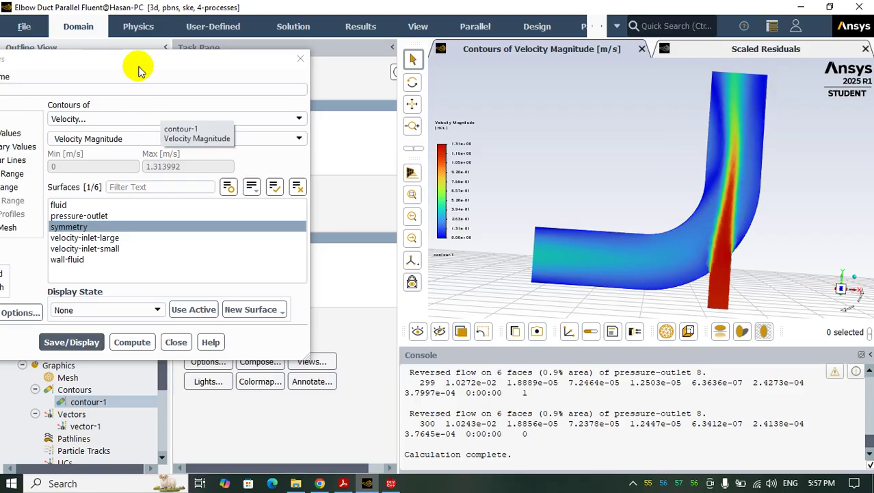
pyautogui.moveTo(136, 63); pyautogui.dragTo(273, 68)
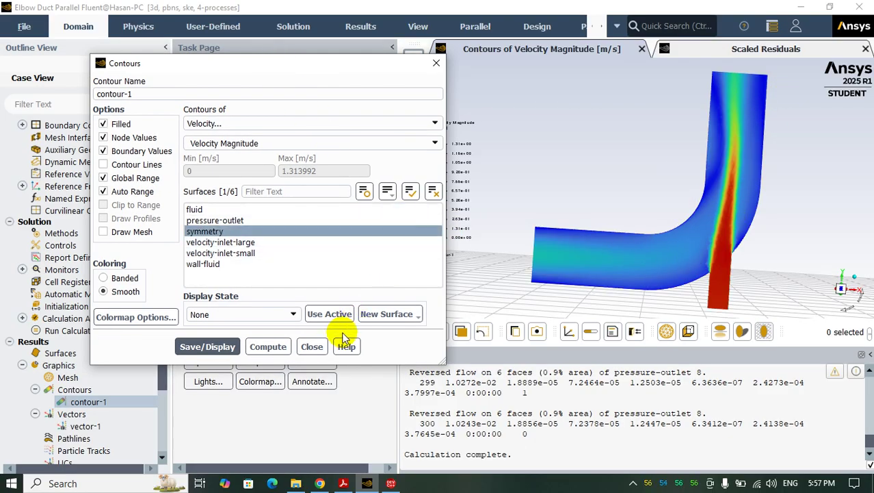
pyautogui.click(312, 346)
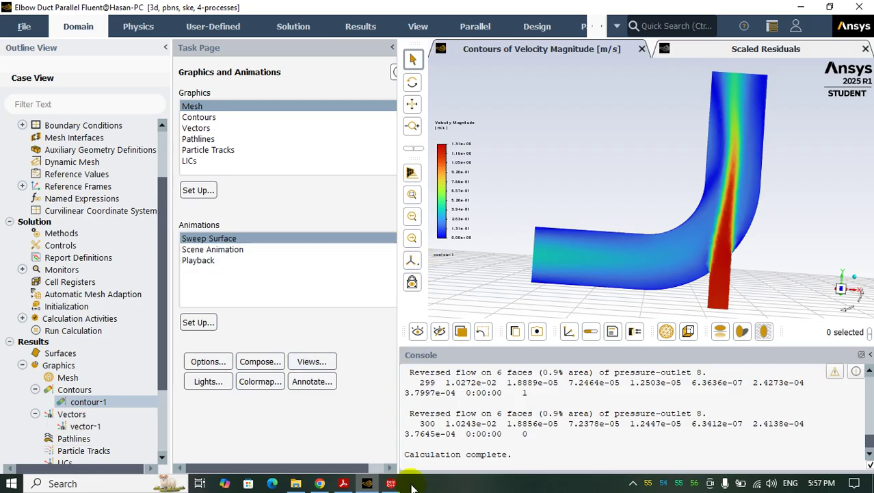
# Close the open Dev-C++ window and reopen udf-velocity-profile.c in Dev-C++ from the Elbow-inlet-profile folder
pyautogui.click(391, 483)
pyautogui.hotkey('alt', 'F4')
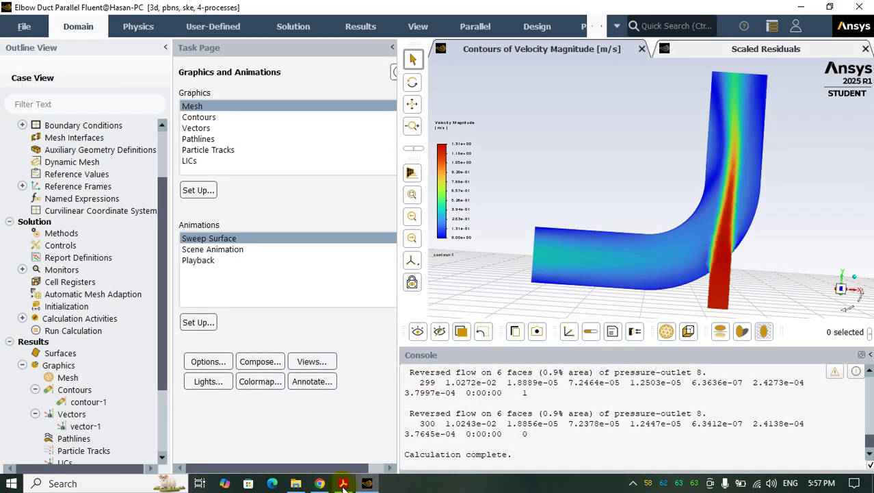
pyautogui.click(295, 483)
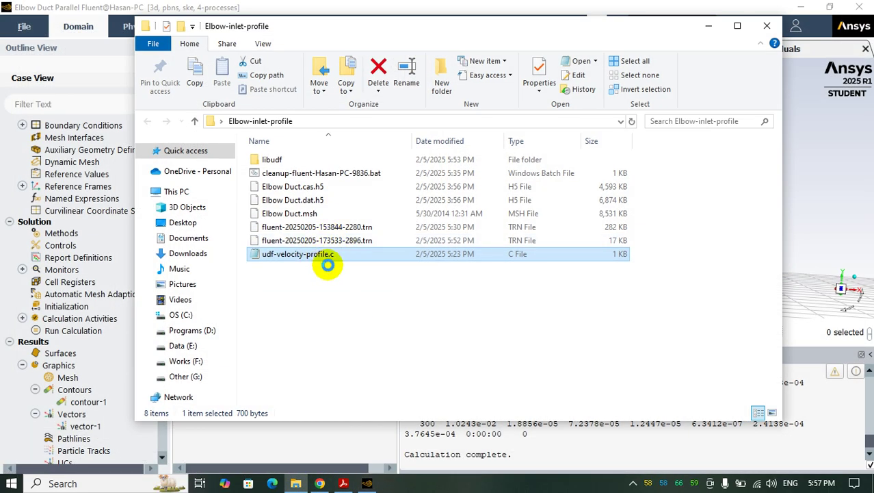
pyautogui.rightClick(328, 265)
pyautogui.moveTo(349, 179)
pyautogui.click(609, 178)
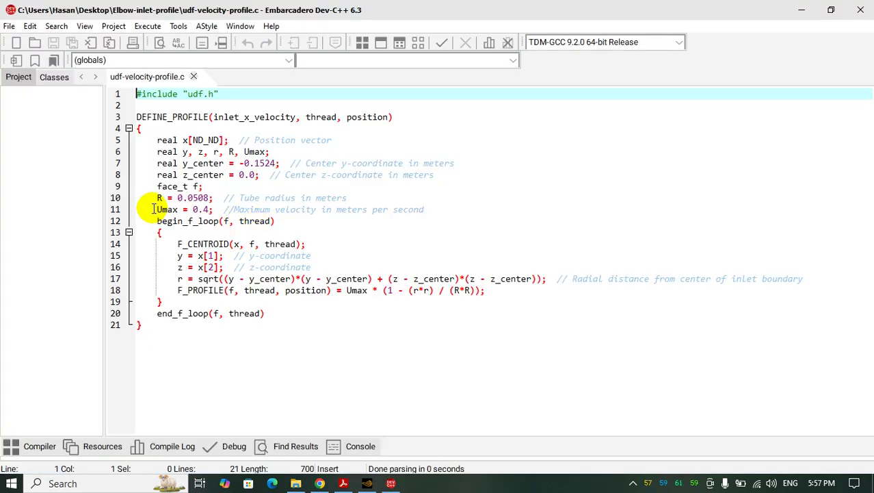
# Set Umax to 1.4 in the UDF source code, save the file and close Dev-C++
pyautogui.click(193, 211)
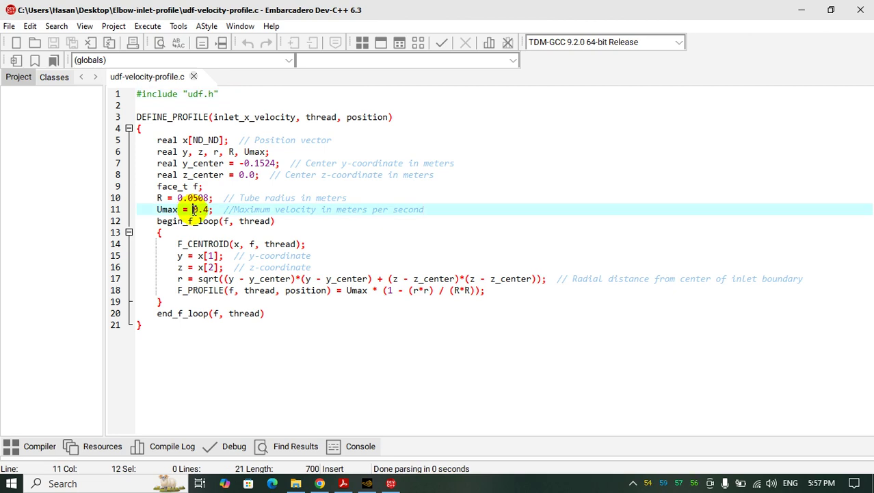
pyautogui.write('1')
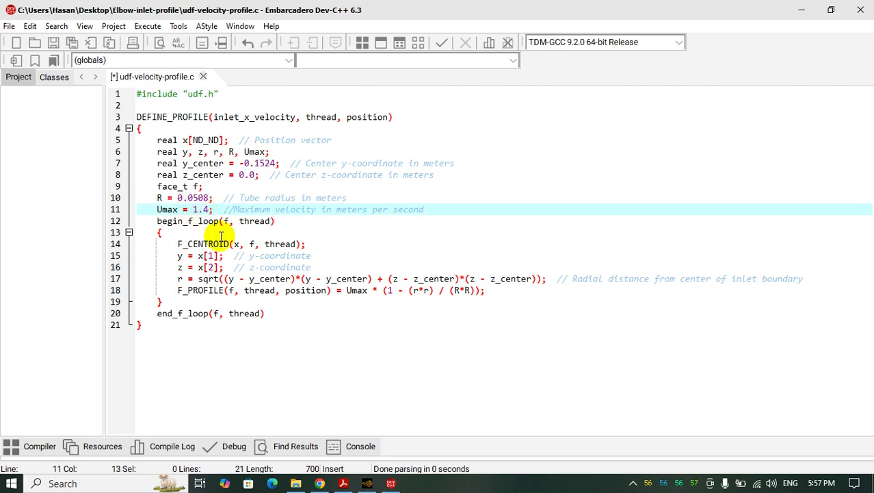
pyautogui.click(54, 44)
pyautogui.click(860, 10)
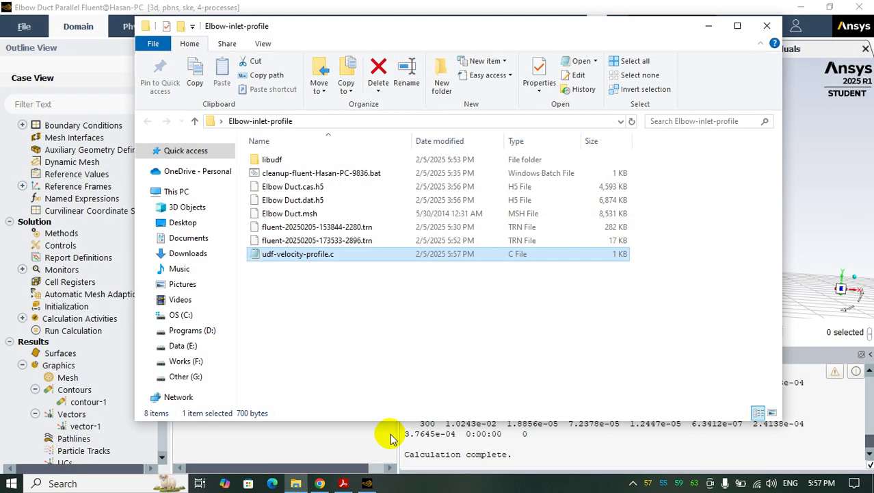
# Return to Fluent and unload the libudf library in the UDF Library Manager
pyautogui.click(348, 483)
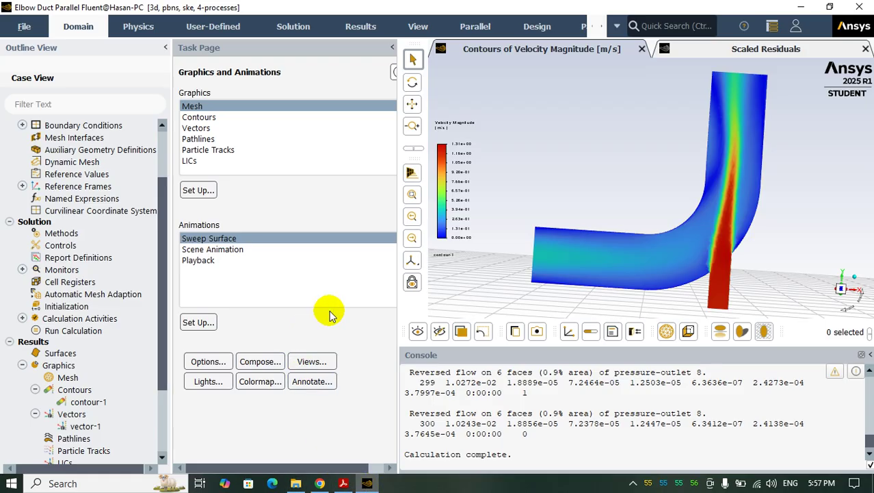
pyautogui.click(218, 24)
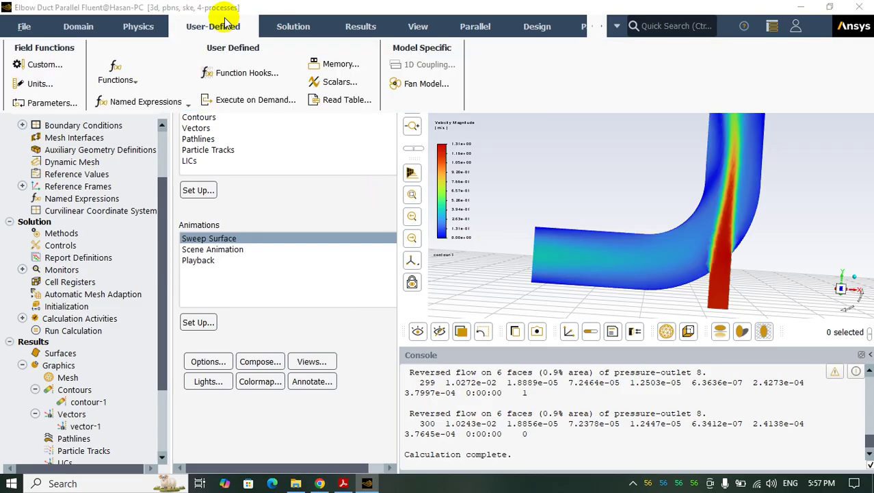
pyautogui.click(117, 77)
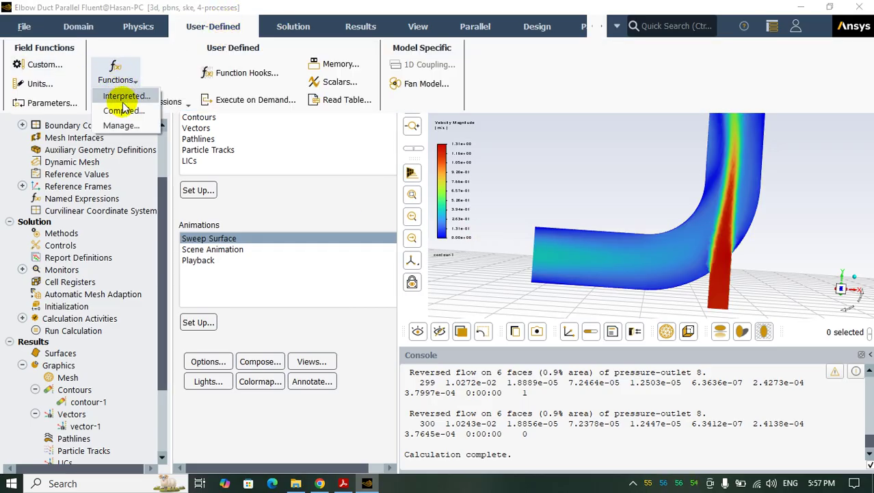
pyautogui.click(120, 125)
pyautogui.click(188, 248)
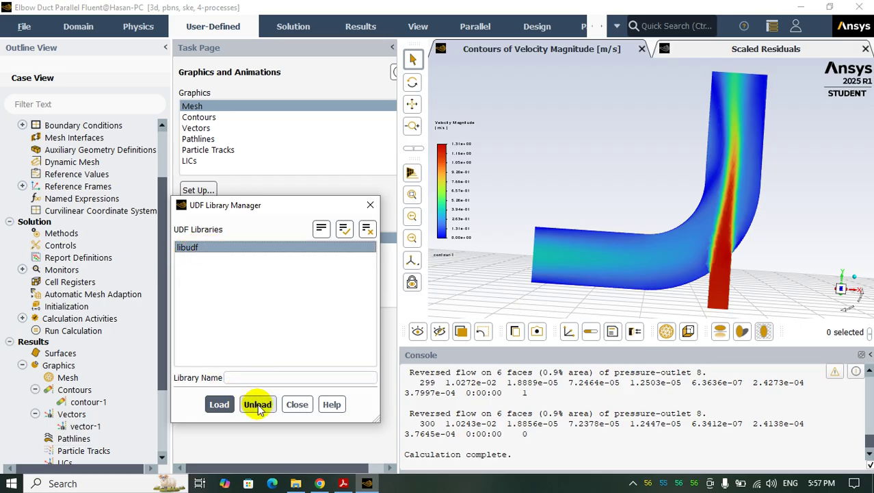
pyautogui.click(257, 404)
pyautogui.click(297, 404)
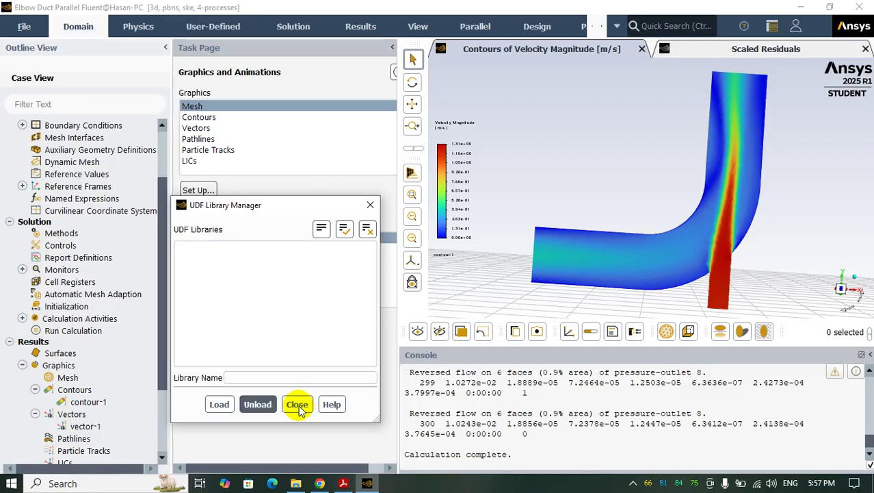
# Remove udf-velocity-profile.c from the source files of the compiled UDFs
pyautogui.click(190, 26)
pyautogui.click(121, 53)
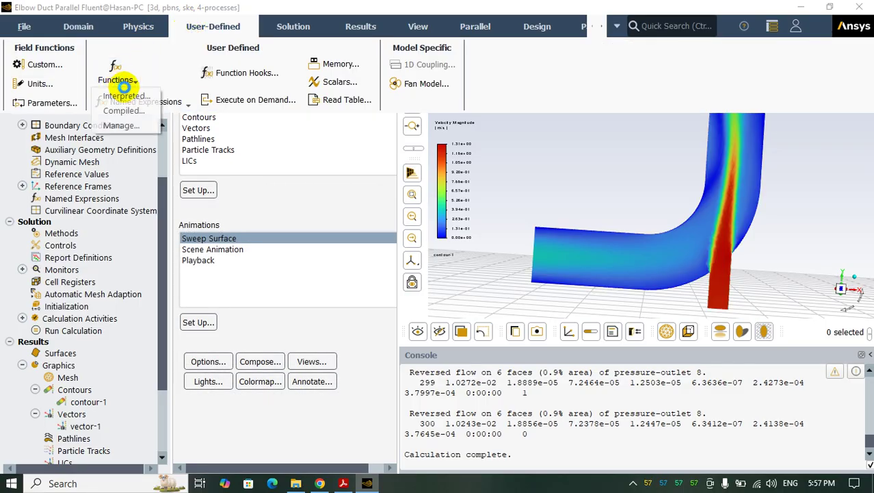
pyautogui.click(126, 112)
pyautogui.click(261, 220)
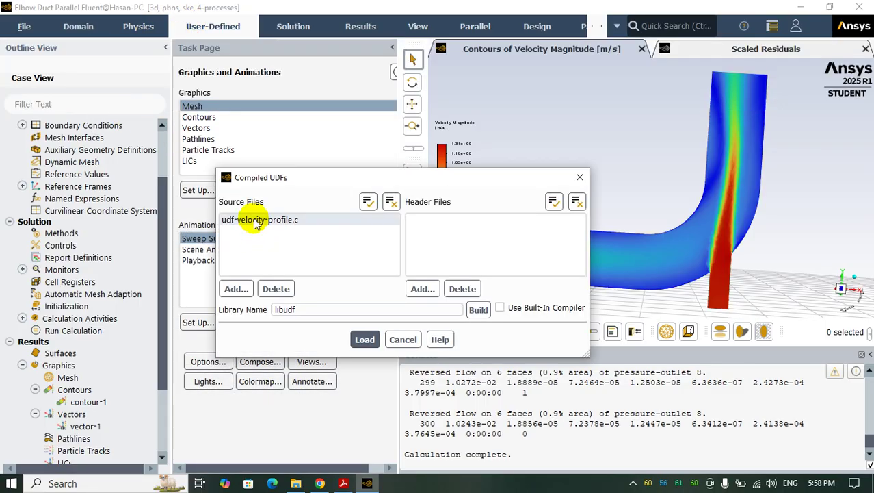
pyautogui.click(276, 288)
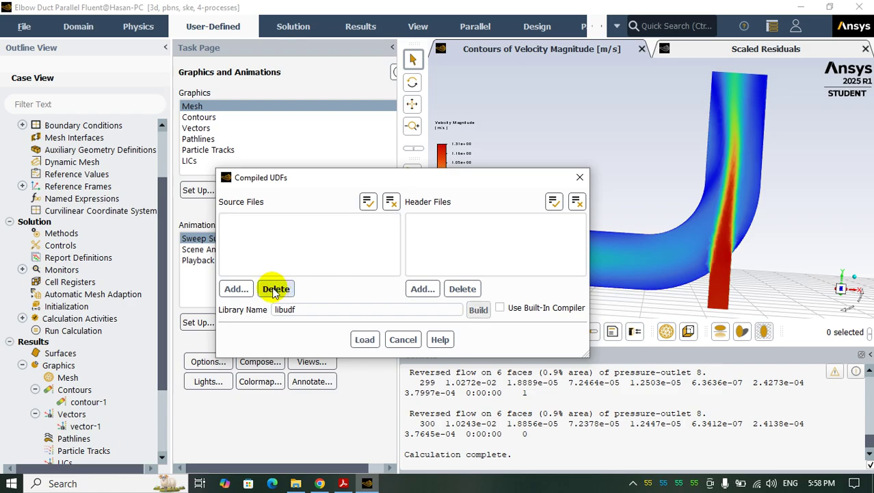
# Delete the existing libudf folder from Elbow-inlet-profile and add the edited udf-velocity-profile.c as the UDF source file
pyautogui.click(234, 289)
pyautogui.click(292, 167)
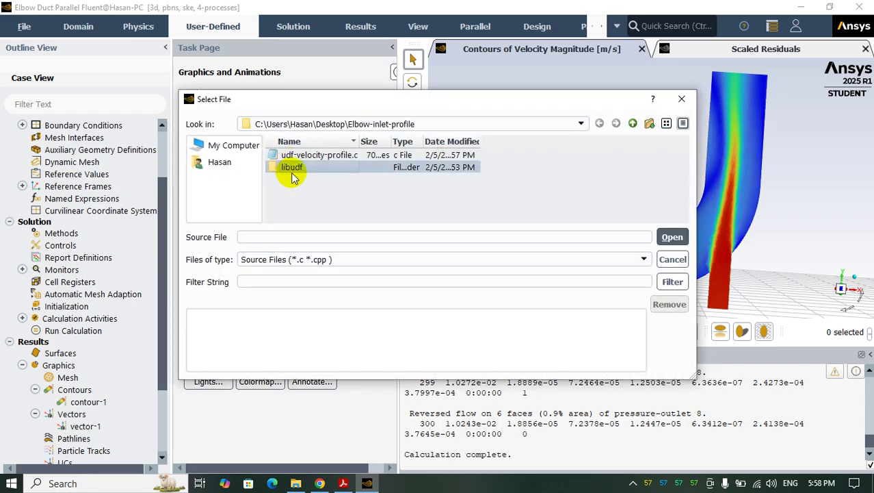
pyautogui.press('Delete')
pyautogui.click(408, 254)
pyautogui.click(288, 156)
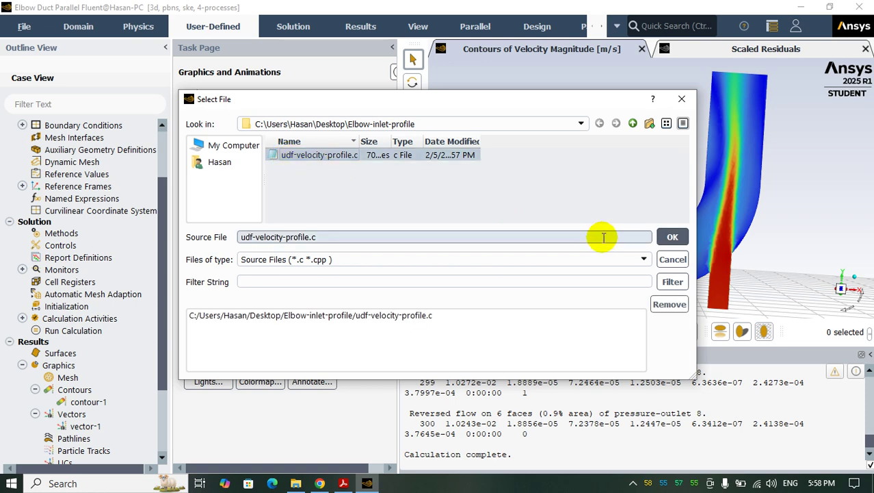
pyautogui.click(672, 237)
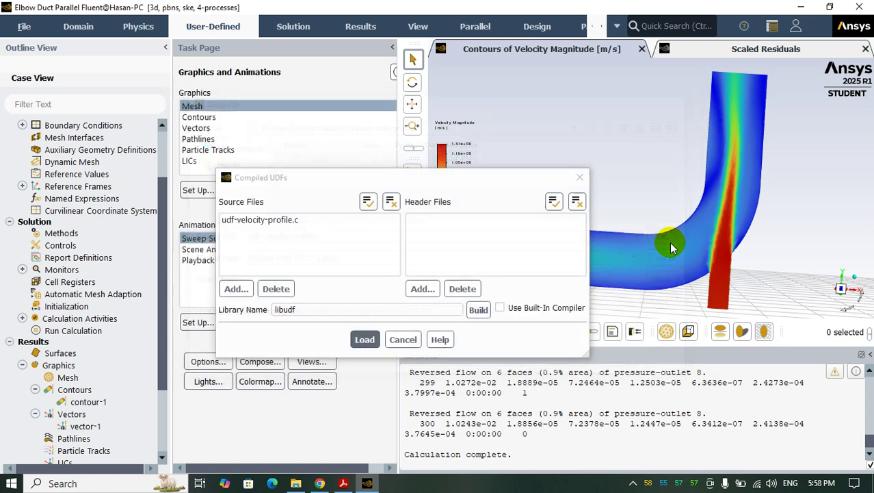
# Build the libudf library from the edited source file and load it
pyautogui.click(477, 309)
pyautogui.click(442, 226)
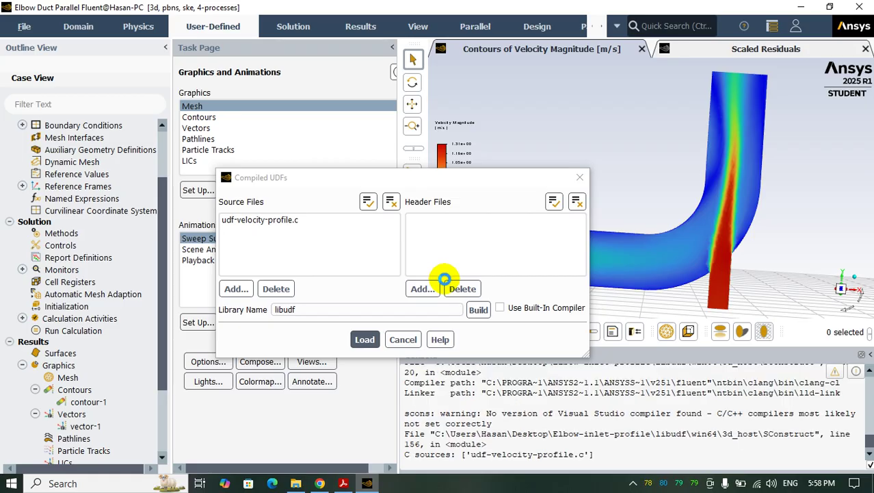
pyautogui.click(365, 340)
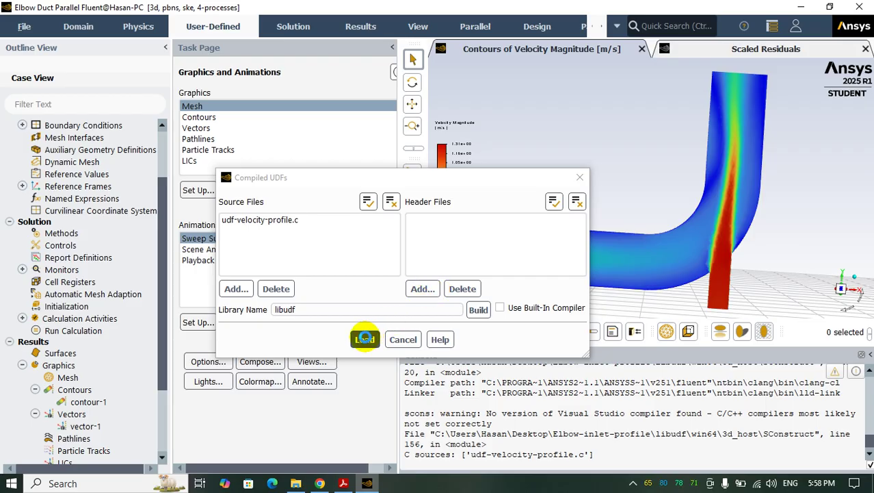
pyautogui.click(365, 339)
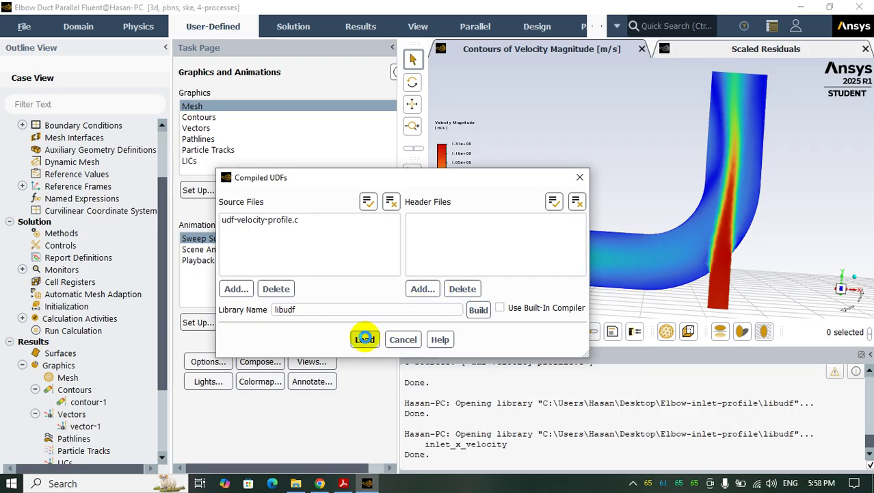
# Run the calculation for another 300 iterations, watch the scaled residuals and acknowledge its completion
pyautogui.click(72, 332)
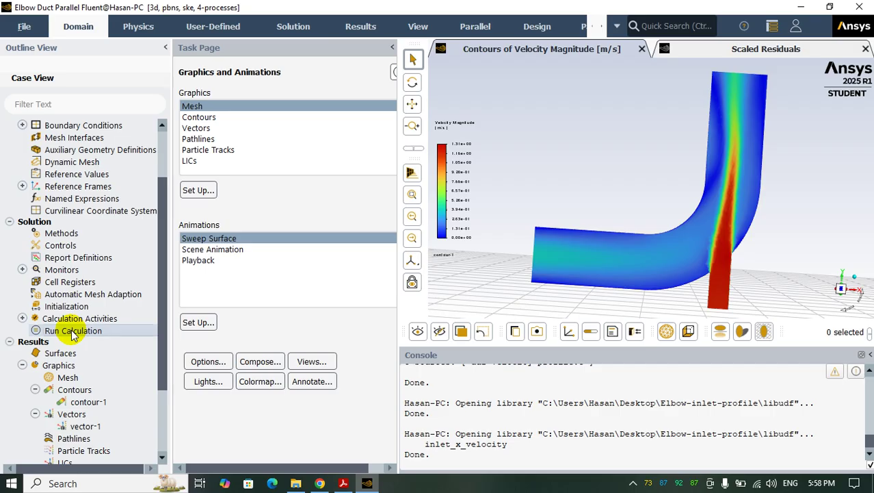
pyautogui.click(250, 333)
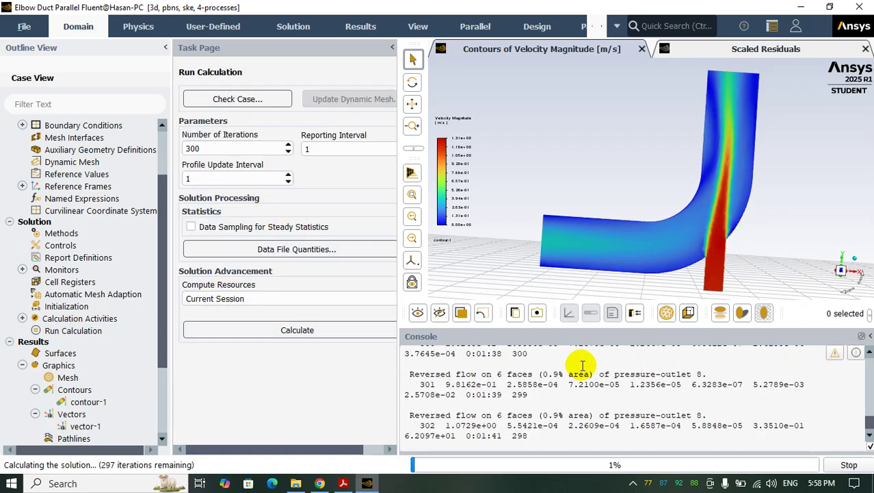
pyautogui.click(708, 49)
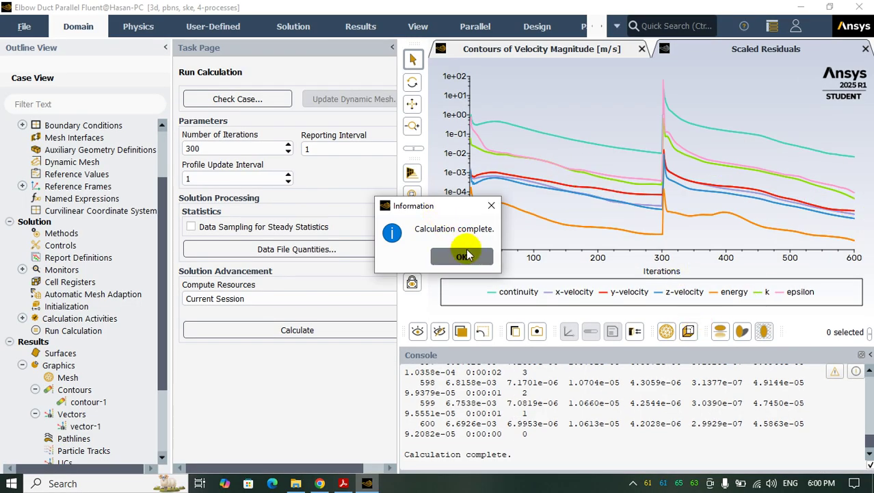
pyautogui.click(462, 255)
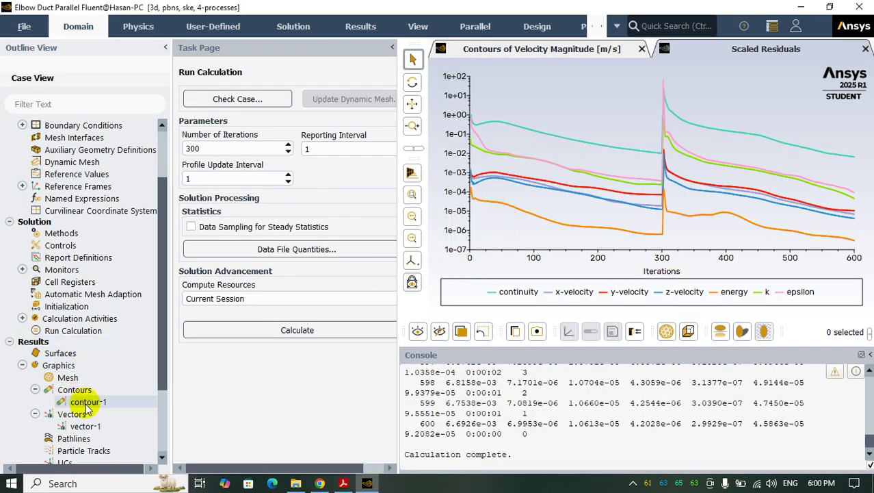
# Redisplay contour-1 on the symmetry surface with the newly computed velocity magnitude
pyautogui.click(505, 50)
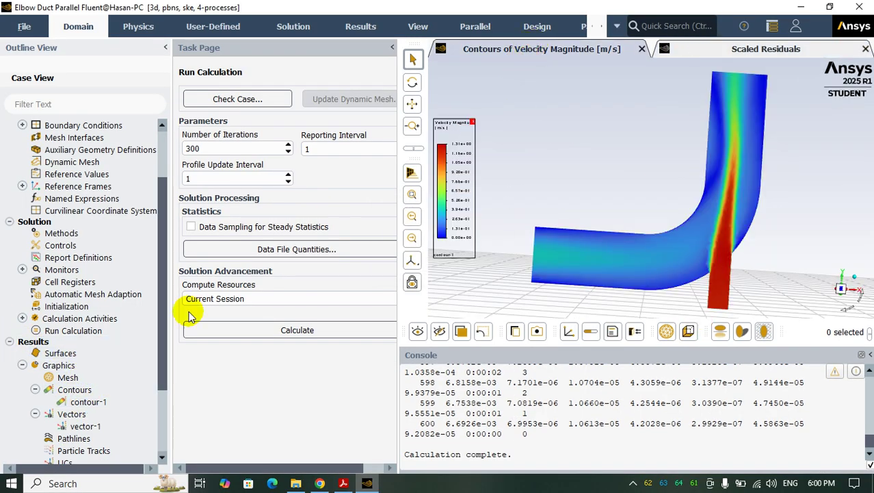
pyautogui.doubleClick(87, 401)
pyautogui.click(205, 347)
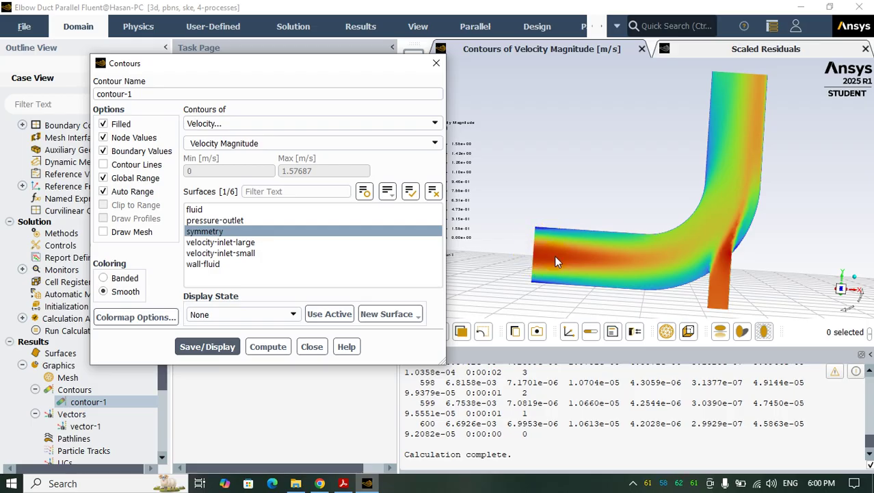
pyautogui.click(311, 346)
# Redisplay vector-1 on velocity-inlet-large with the new solution and view the inlet velocity profile up close at an angle
pyautogui.doubleClick(81, 427)
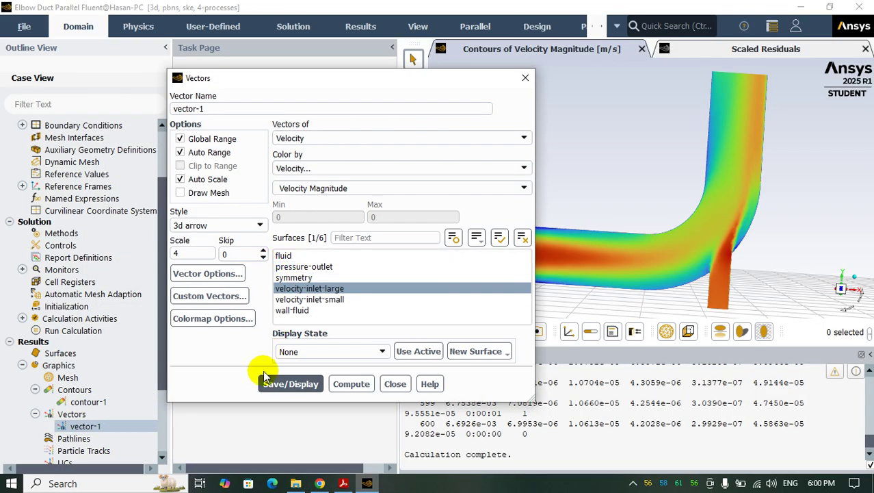
pyautogui.click(316, 288)
pyautogui.click(291, 384)
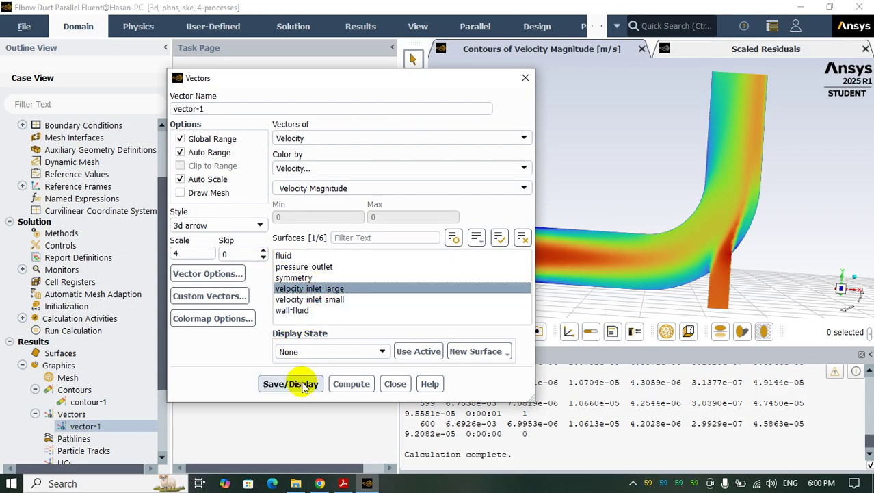
pyautogui.moveTo(412, 78); pyautogui.dragTo(277, 70)
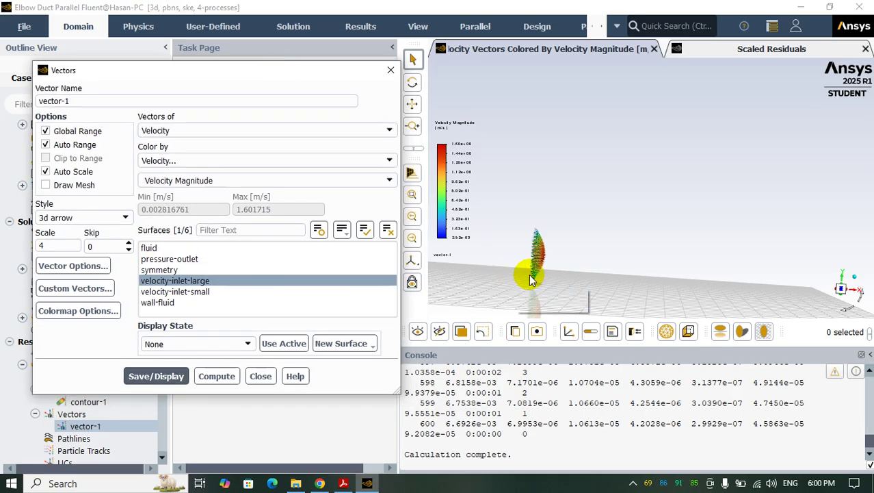
pyautogui.click(529, 274)
pyautogui.moveTo(547, 290); pyautogui.dragTo(617, 243)
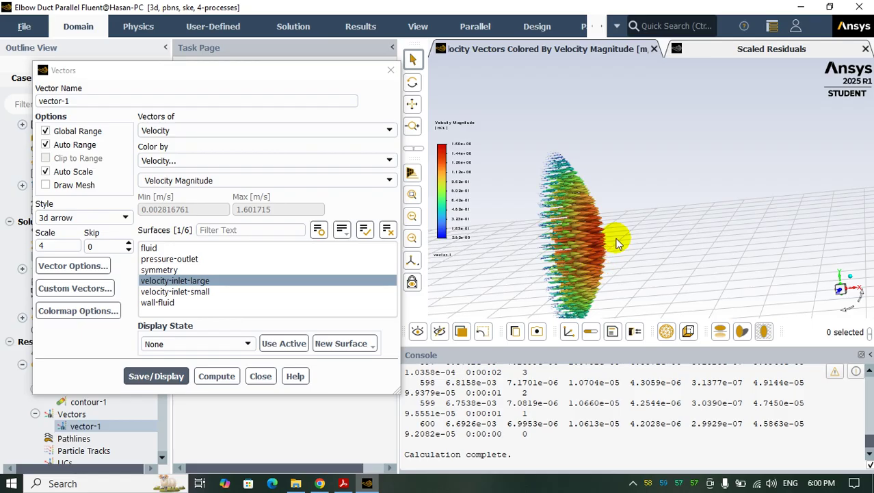
pyautogui.click(261, 376)
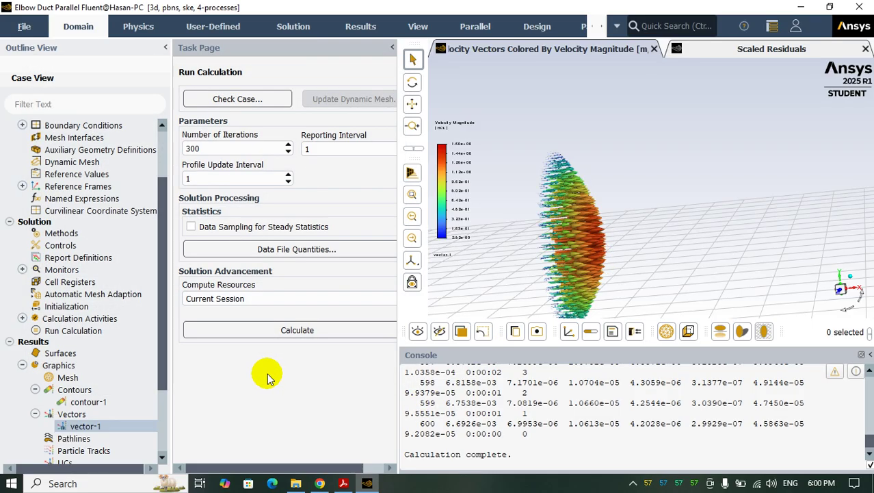